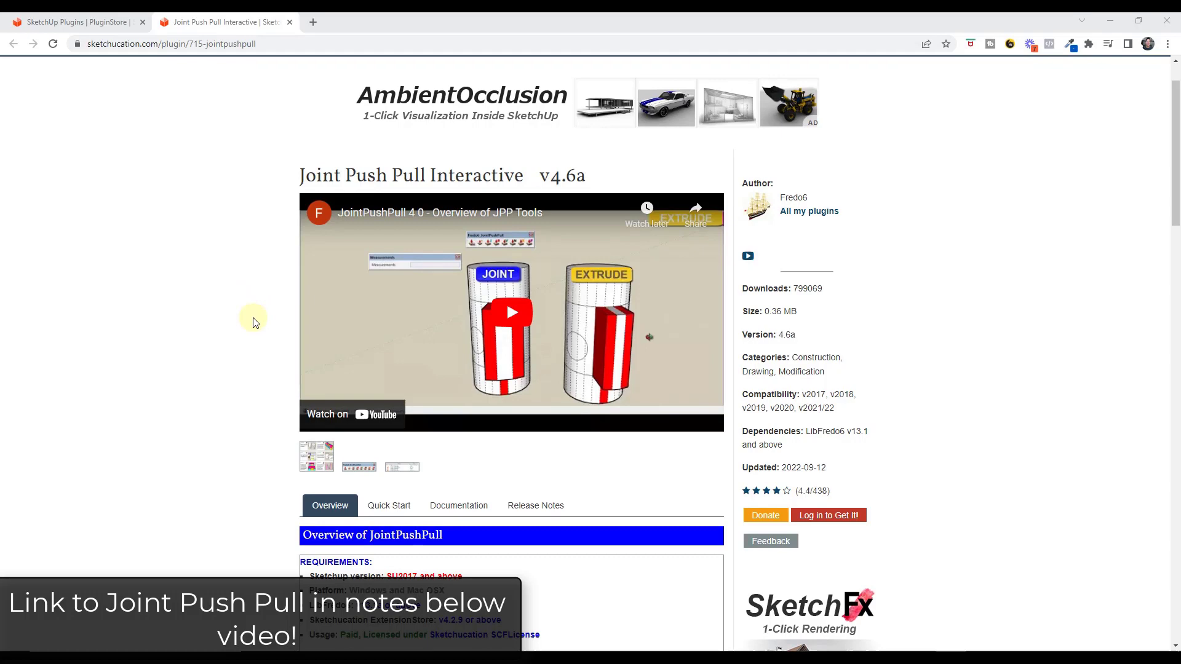
- With Joint Push Pull, pull the first ring segment up 6"
scroll(256, 322, down, 1)
scroll(256, 318, down, 2)
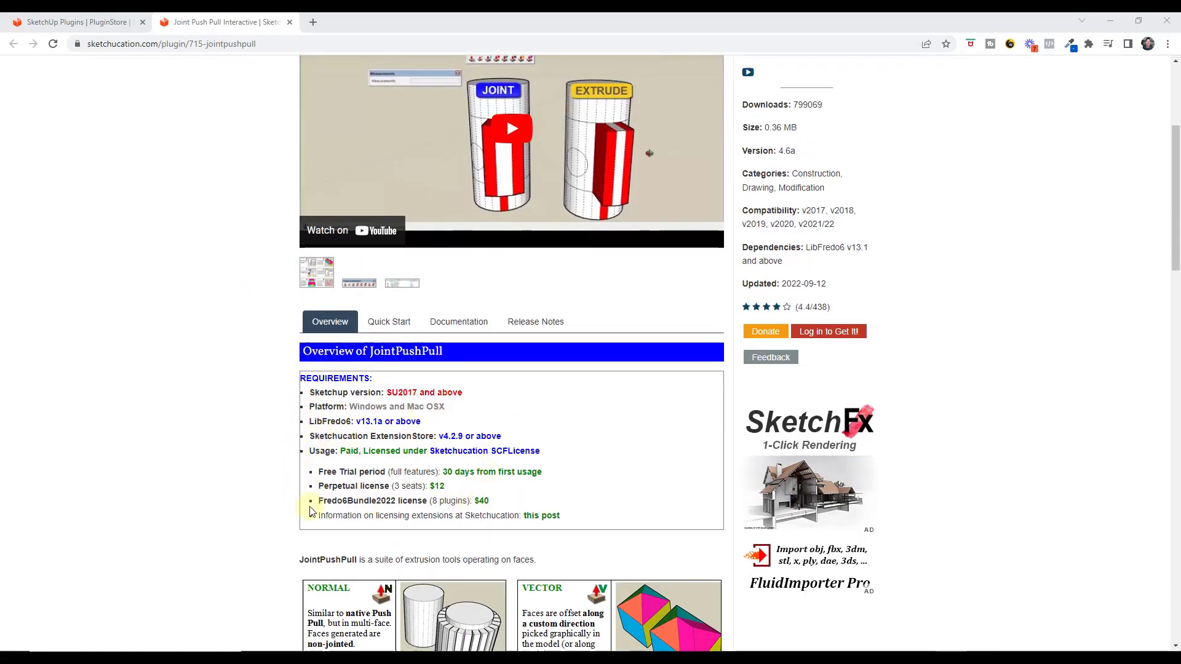
scroll(313, 486, down, 1)
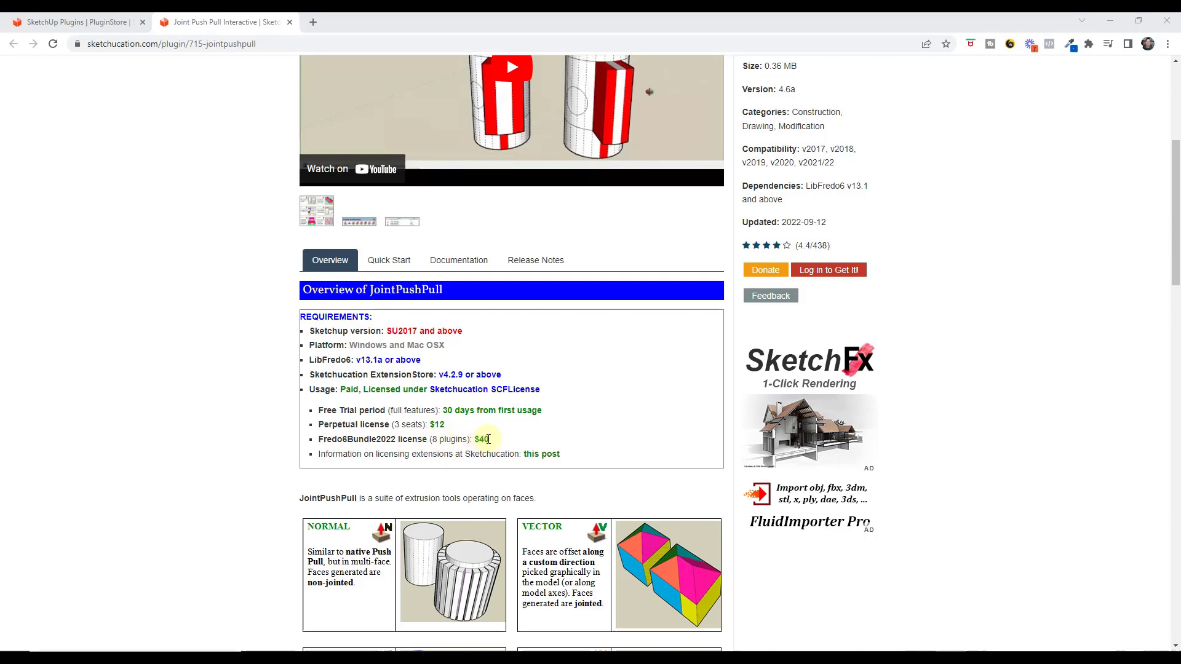
scroll(489, 439, up, 4)
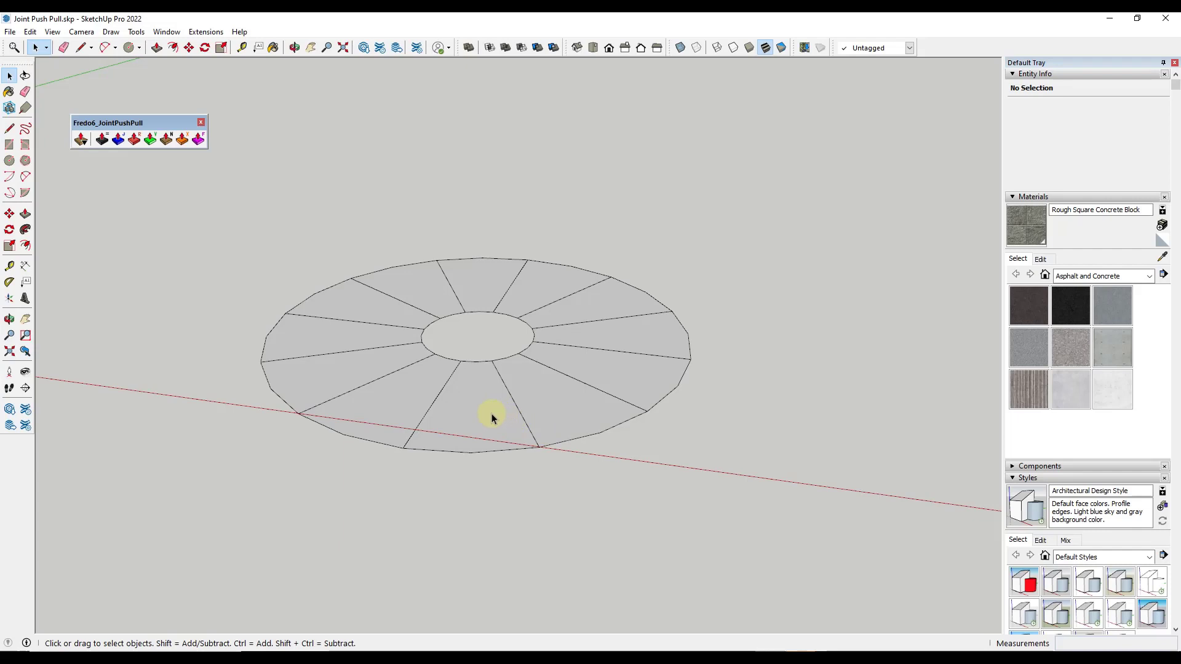
click(118, 140)
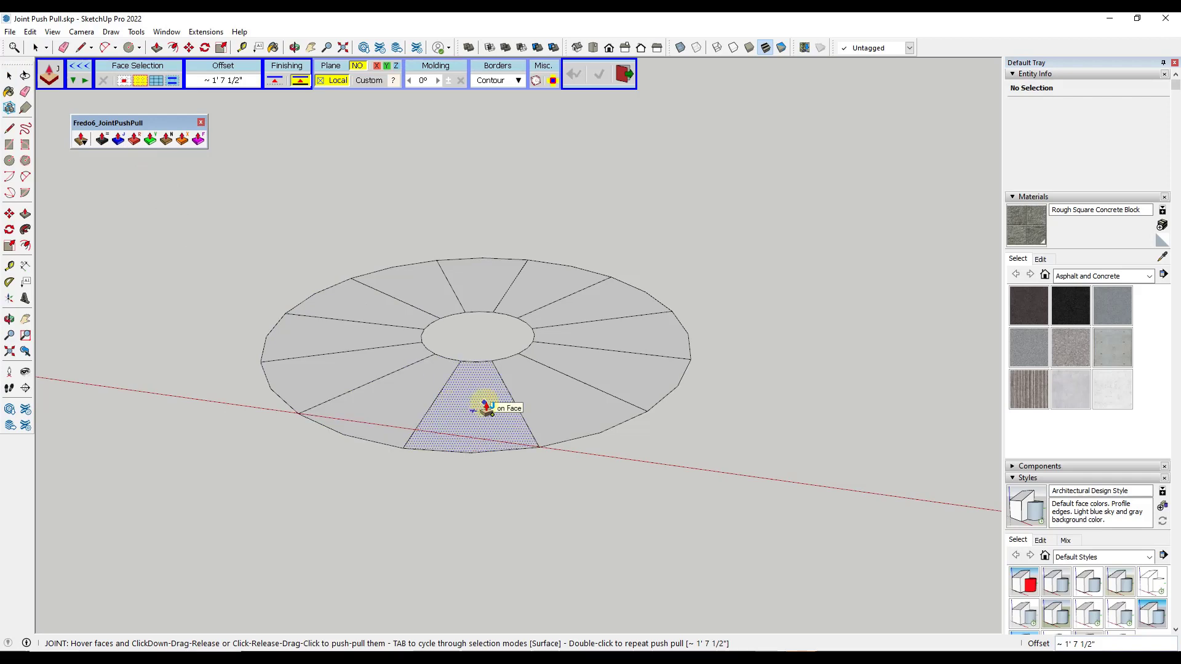
drag(486, 406, 485, 387)
text(6)
key(Return)
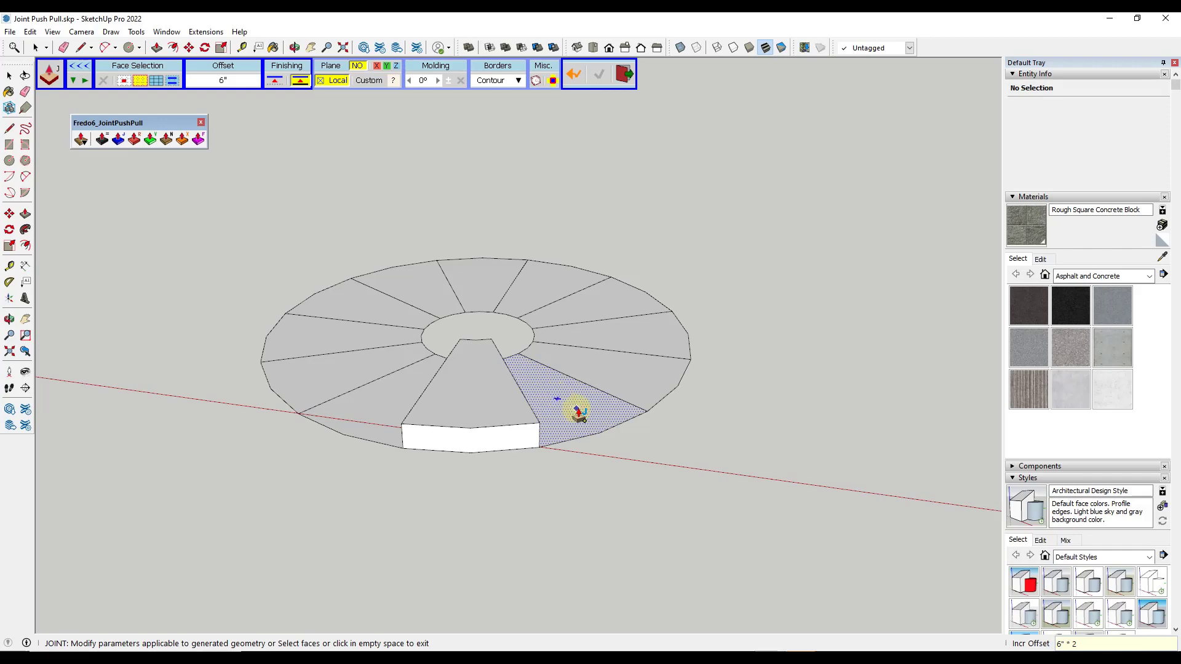
- Raise the next six ring segments, each one 6" higher than the previous
double_click(579, 413)
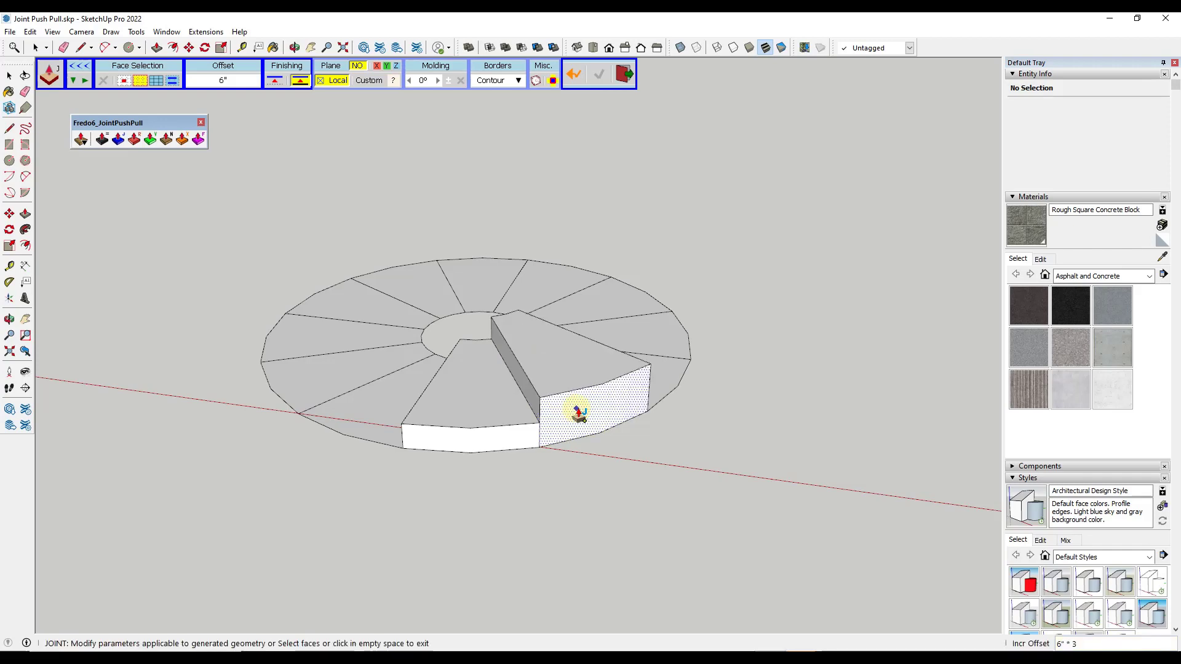
double_click(673, 389)
middle_drag(707, 342, 430, 390)
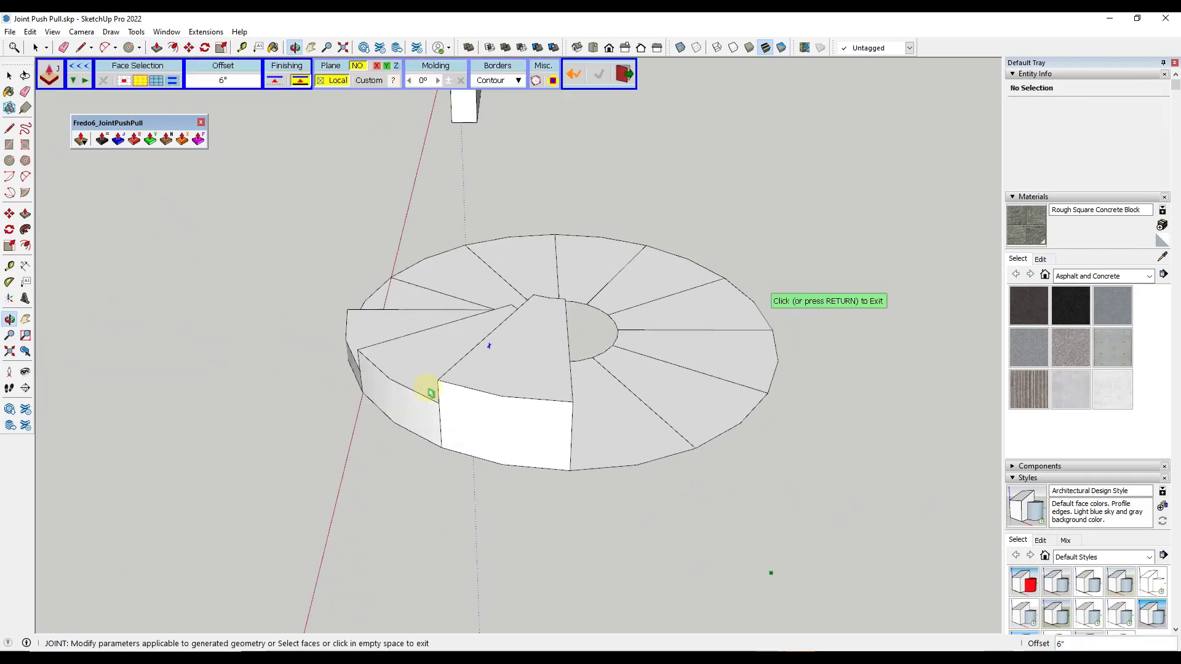
double_click(599, 442)
double_click(683, 414)
double_click(726, 406)
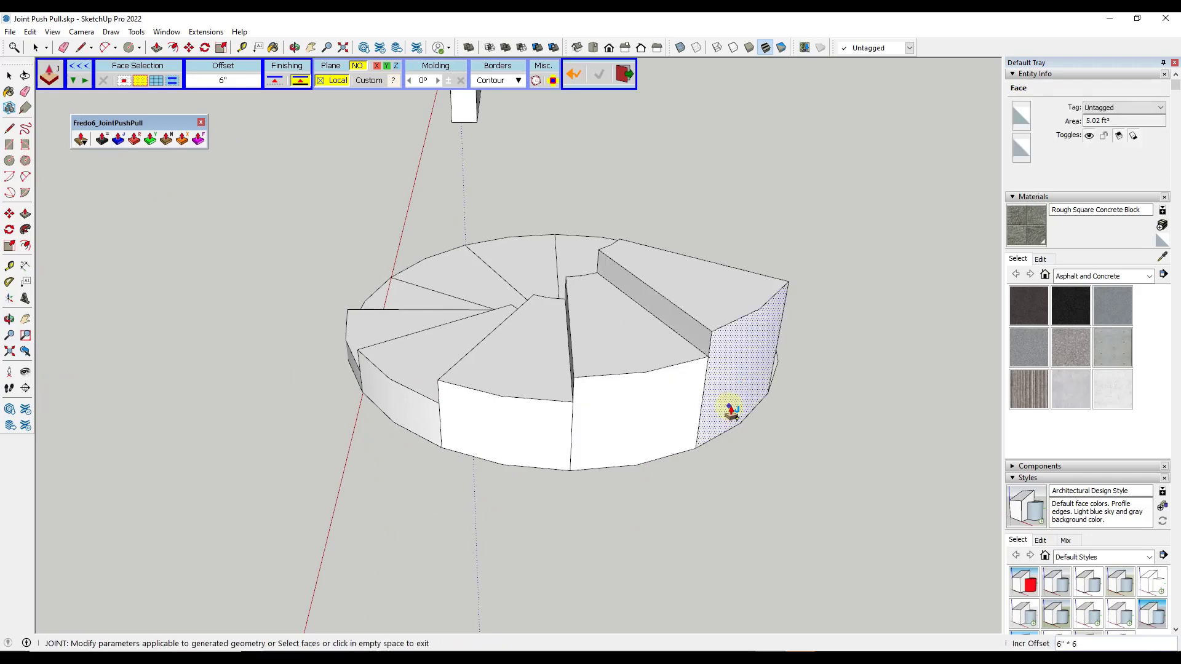
middle_drag(827, 337, 614, 506)
double_click(614, 506)
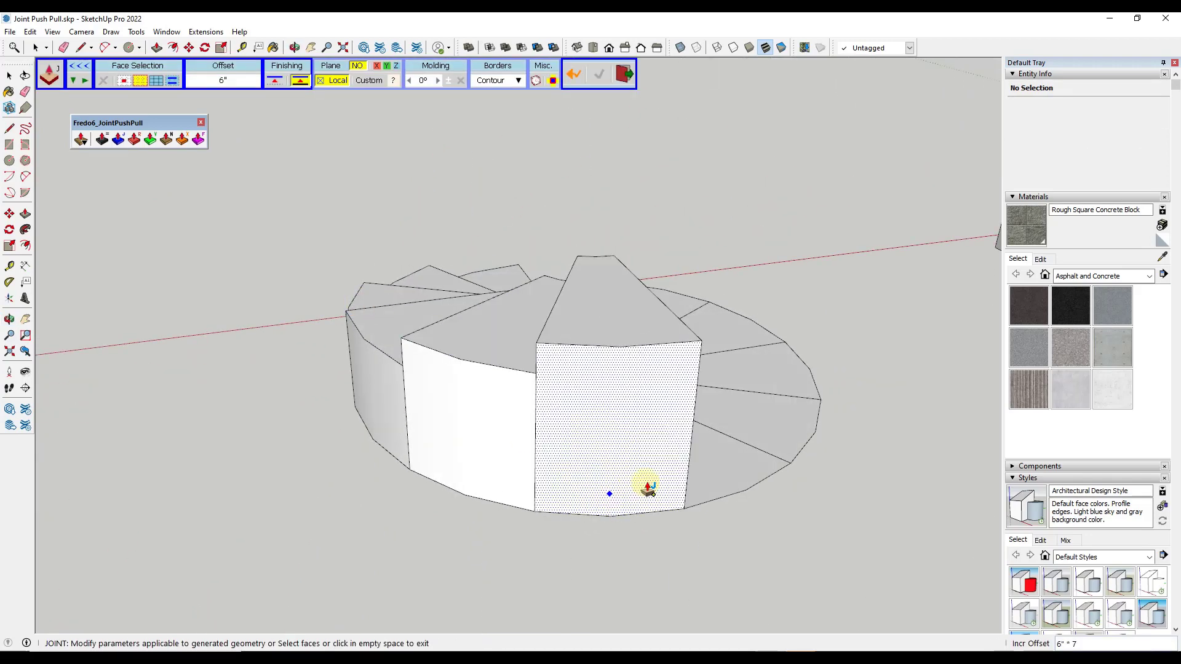
- Raise the last five flat segments in 6" increments, ending with the tallest step
double_click(742, 467)
middle_drag(869, 434, 509, 495)
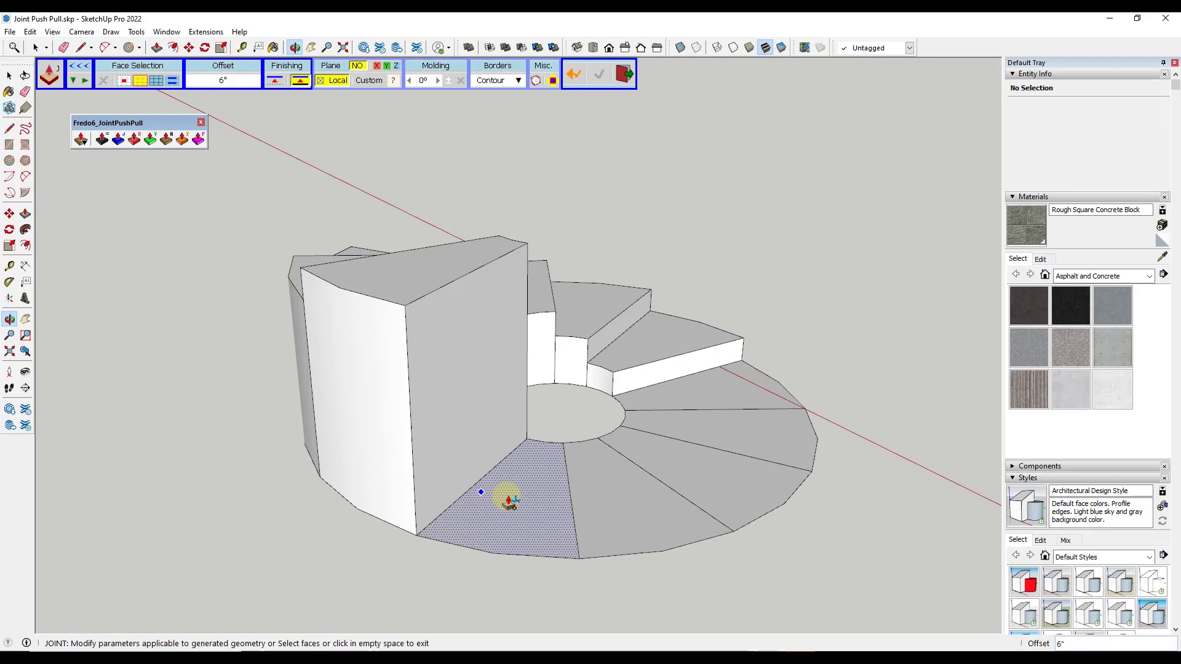
double_click(510, 495)
double_click(627, 500)
middle_drag(627, 501, 438, 374)
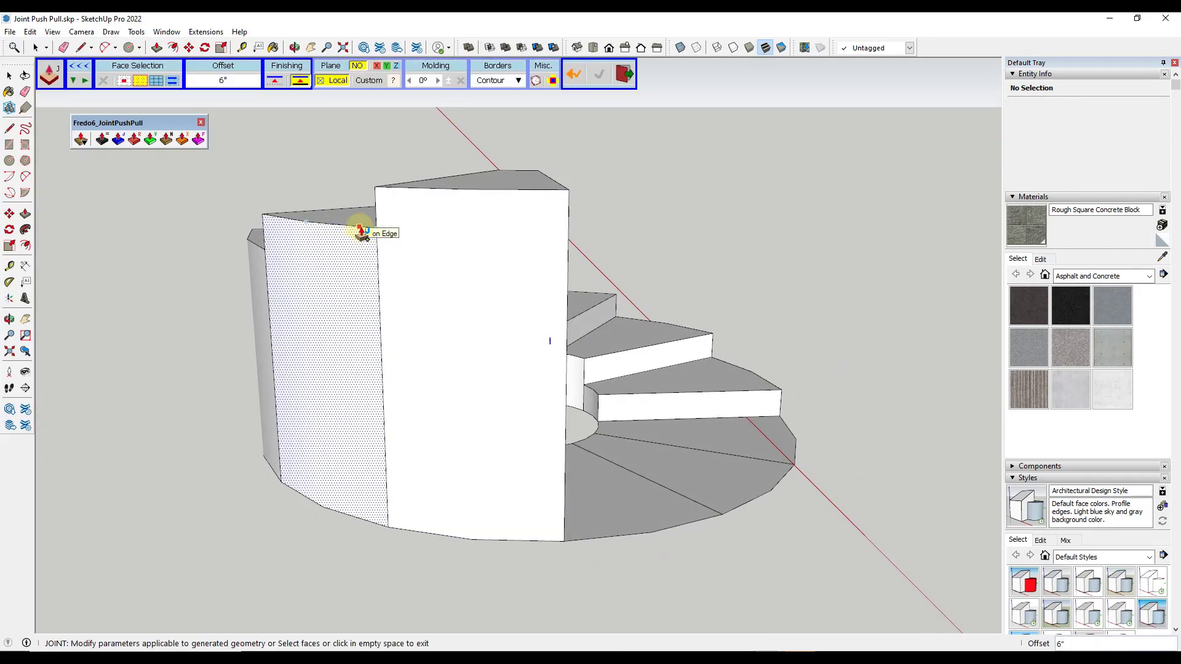
double_click(606, 486)
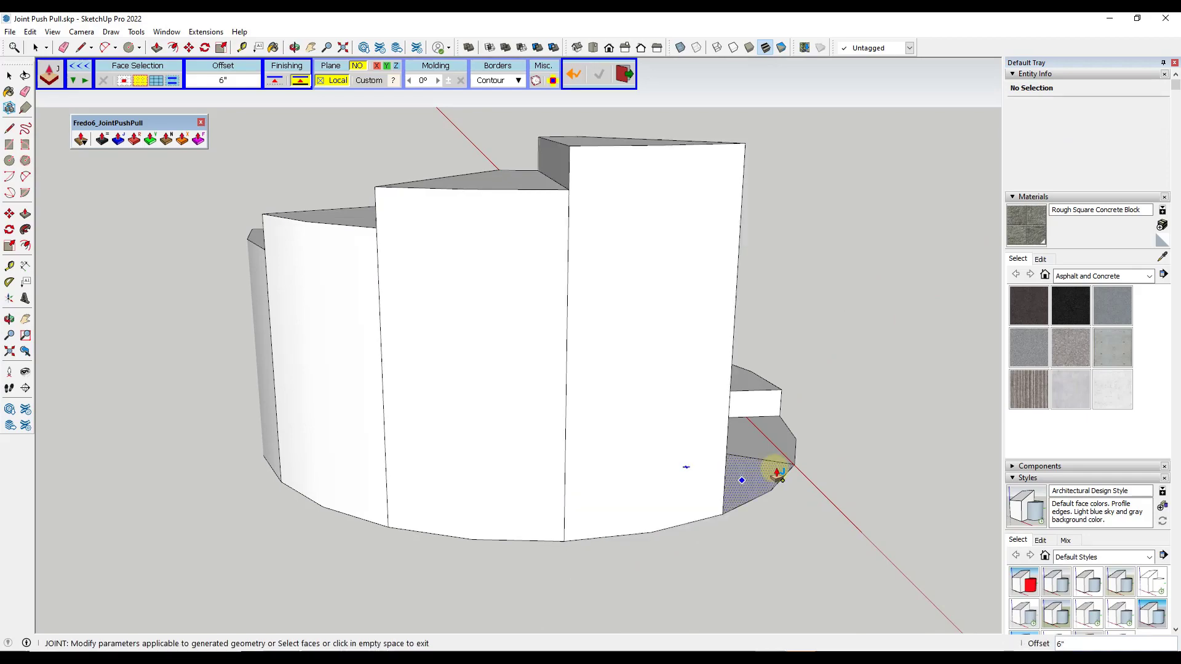
middle_drag(772, 469, 662, 481)
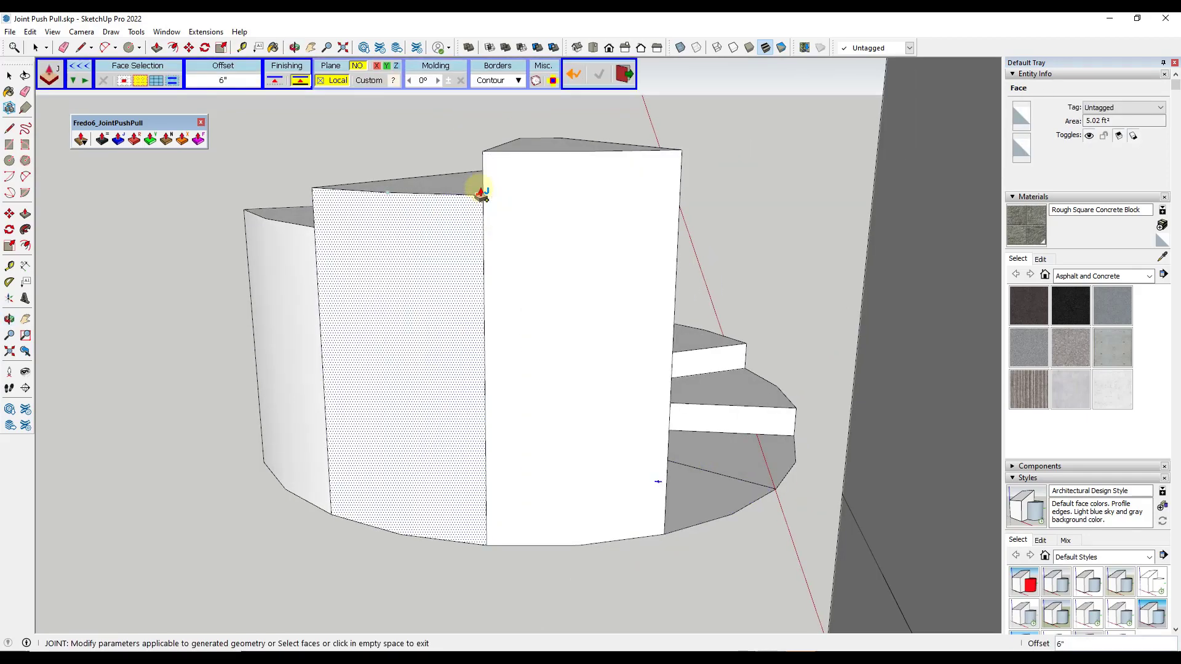
middle_drag(745, 408, 527, 438)
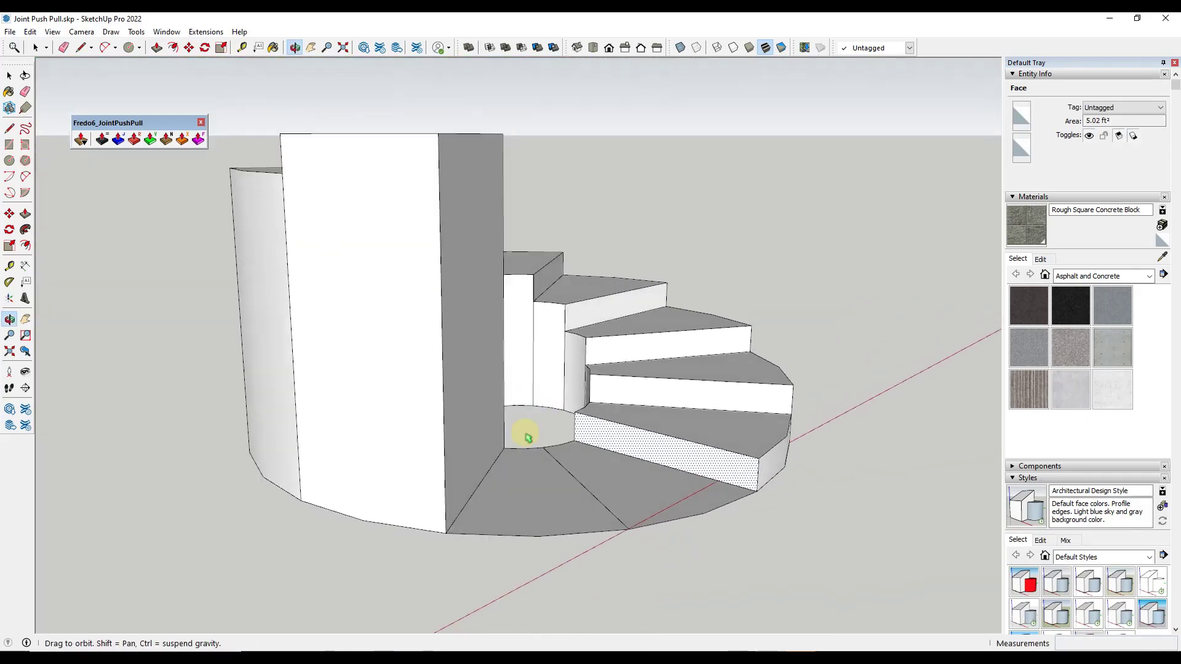
double_click(545, 501)
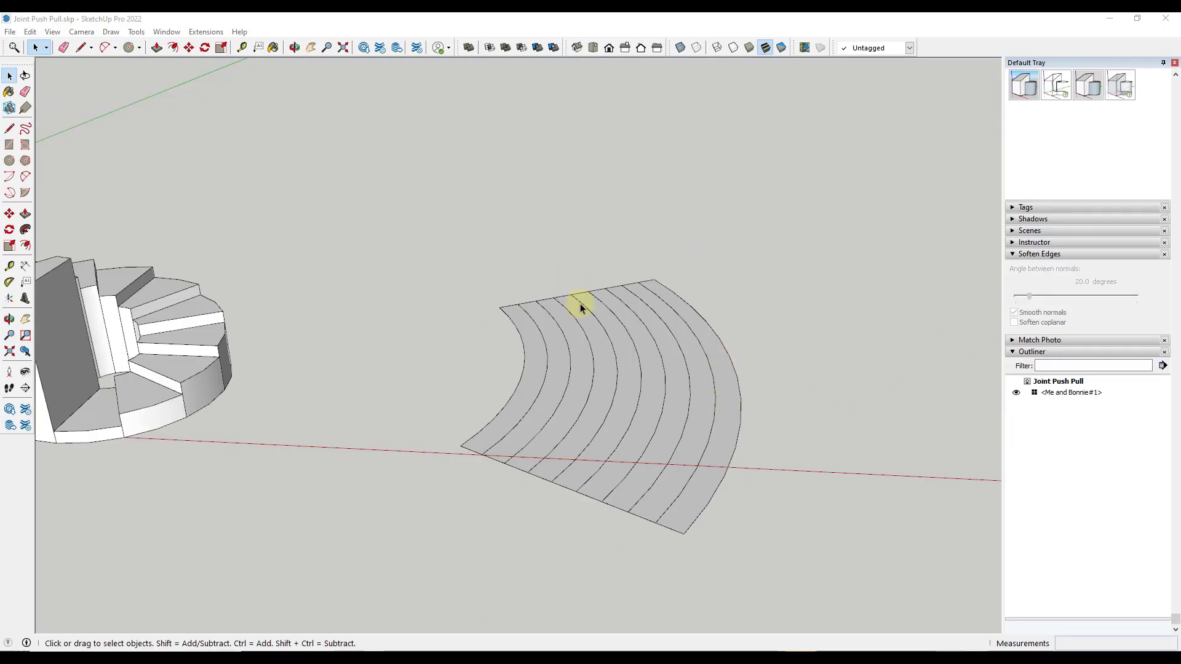
- Pull the curved surface's outer band up 6" with Joint Push Pull, discarding an overly tall first attempt
click(102, 138)
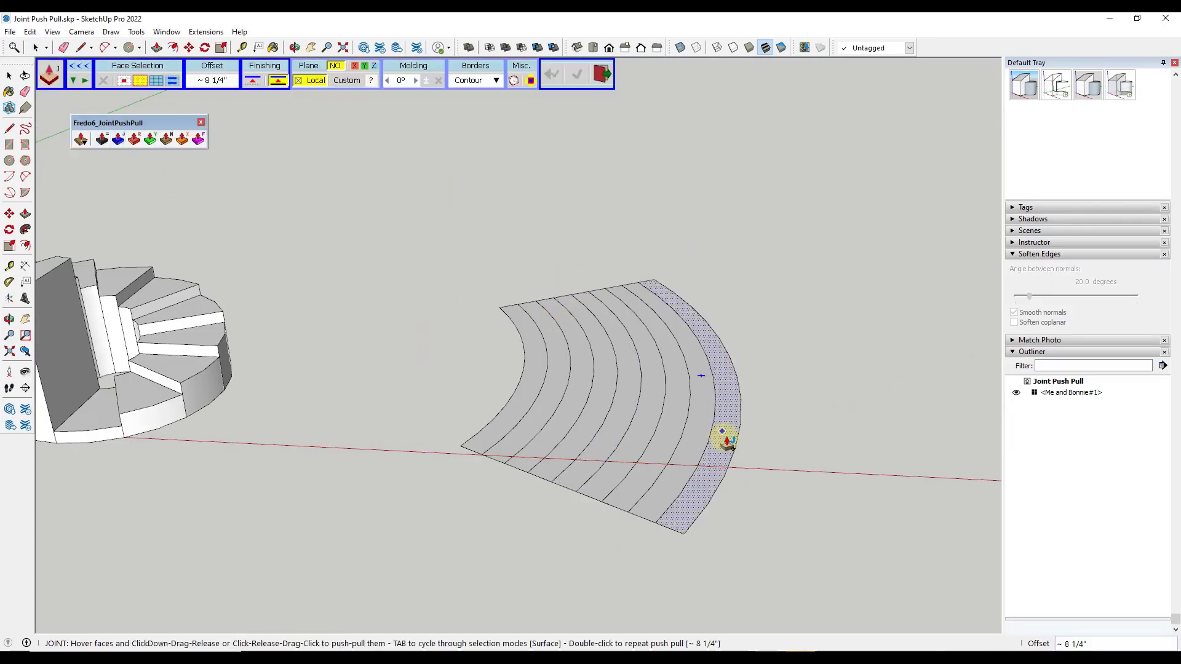
text(*13)
key(Return)
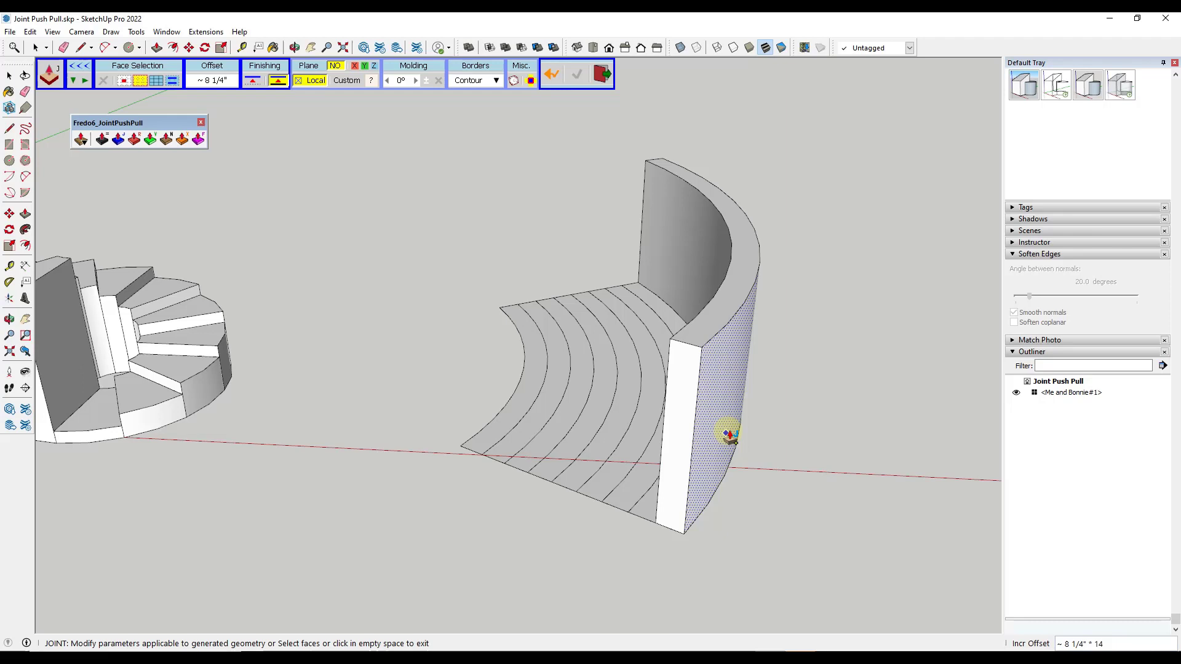
key(Escape)
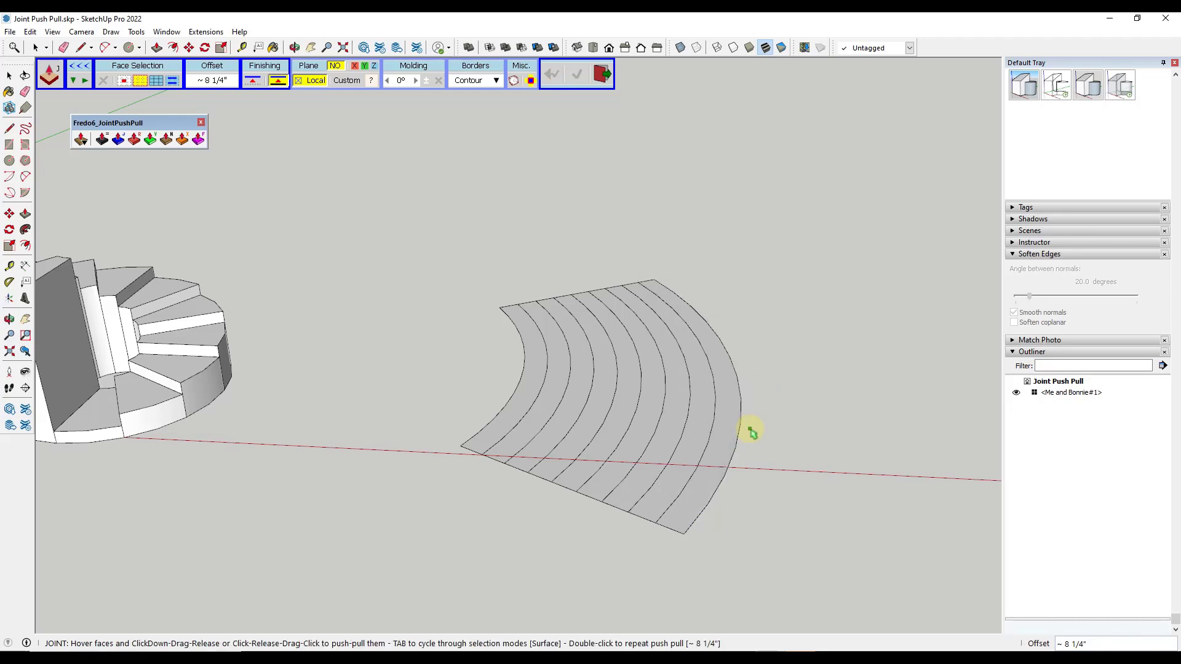
drag(727, 445, 737, 434)
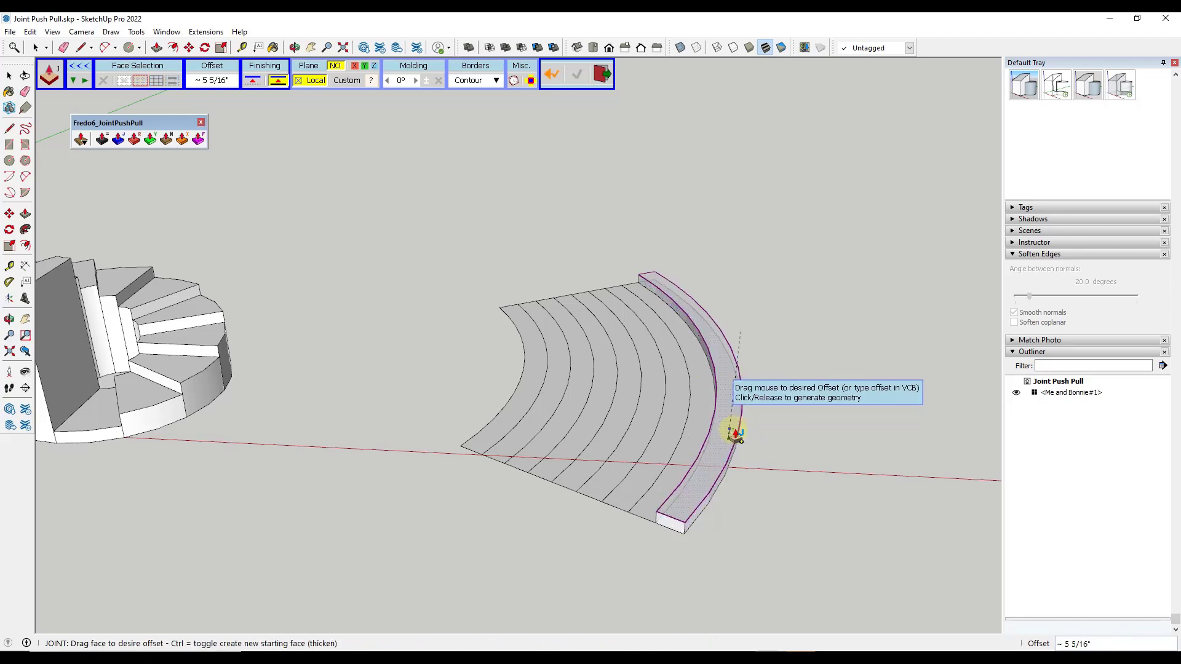
key(Return)
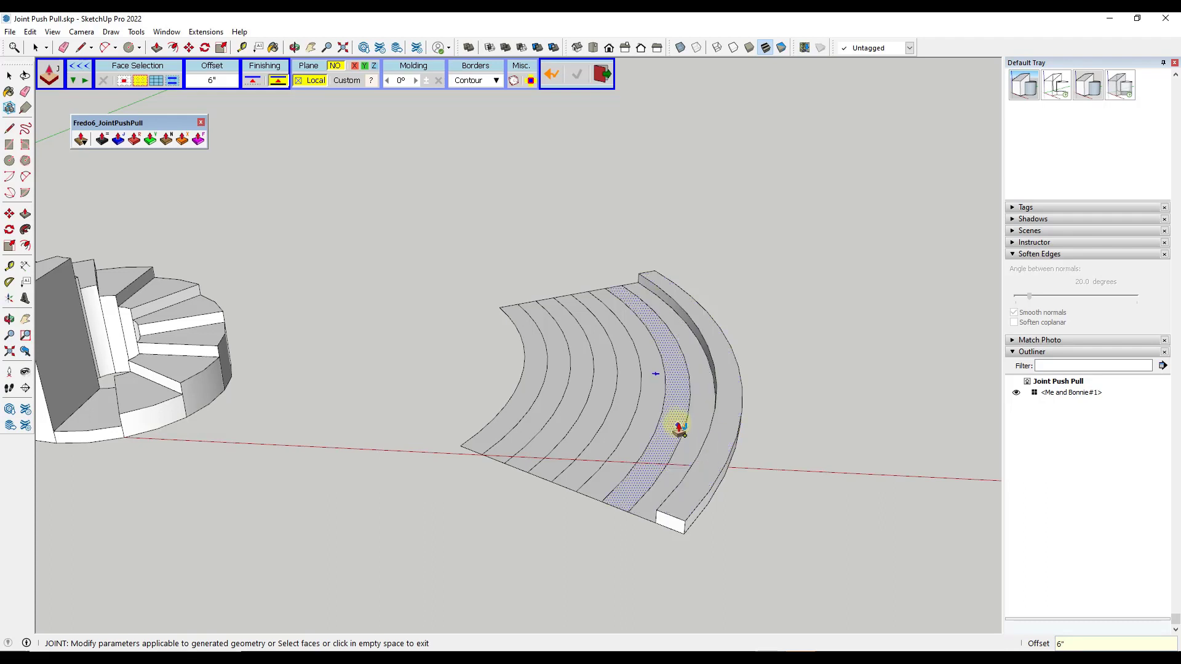
- Raise each remaining inner band one 6" step higher than the band outside it
click(699, 418)
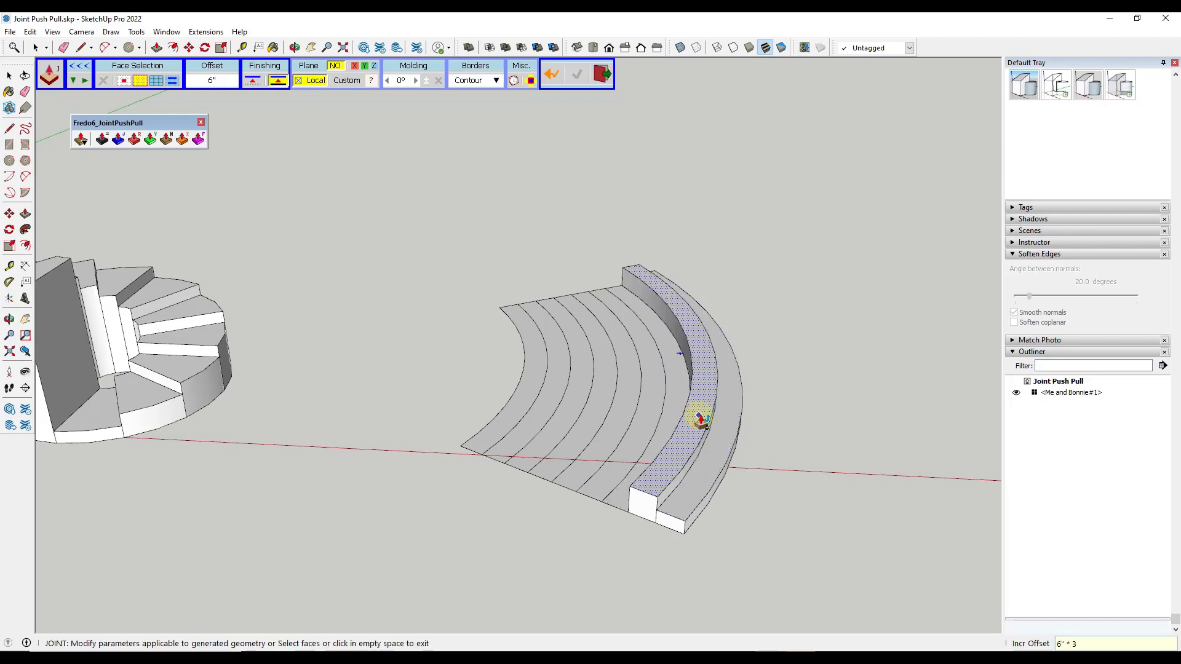
click(671, 420)
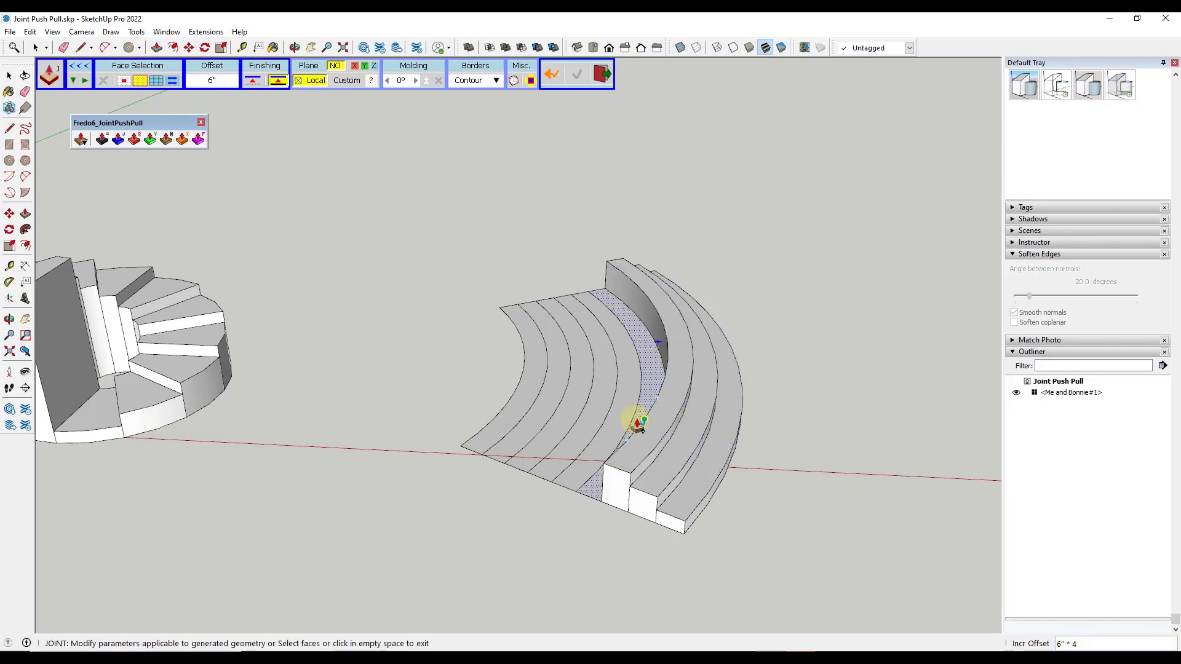
click(641, 401)
click(624, 376)
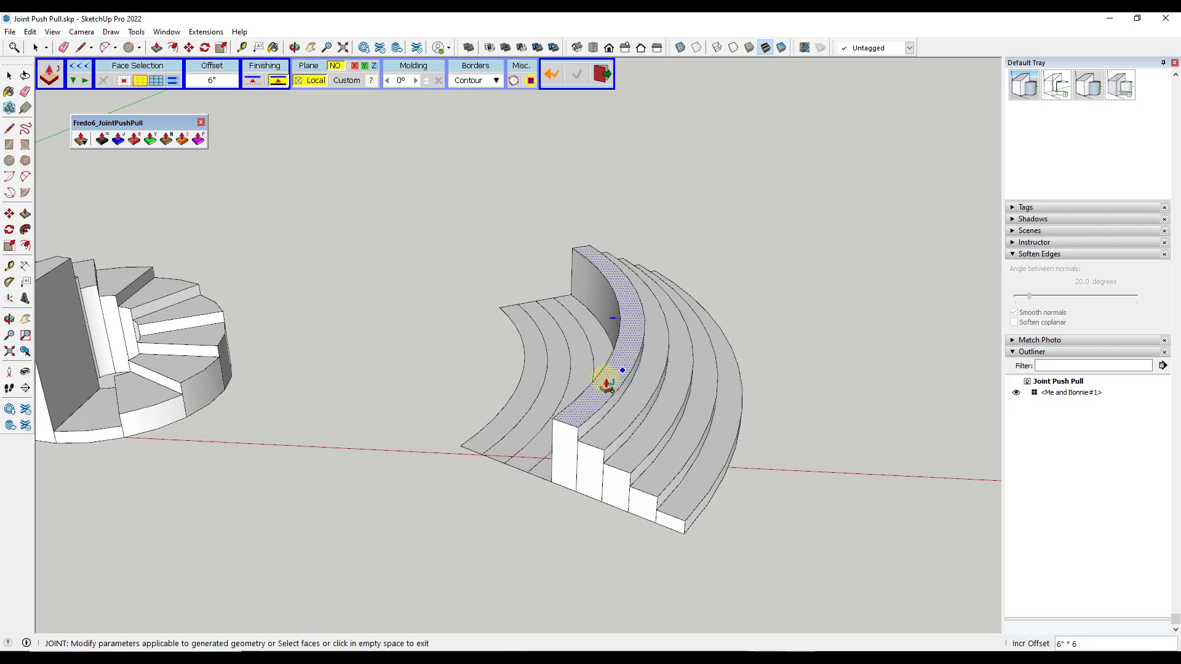
click(586, 350)
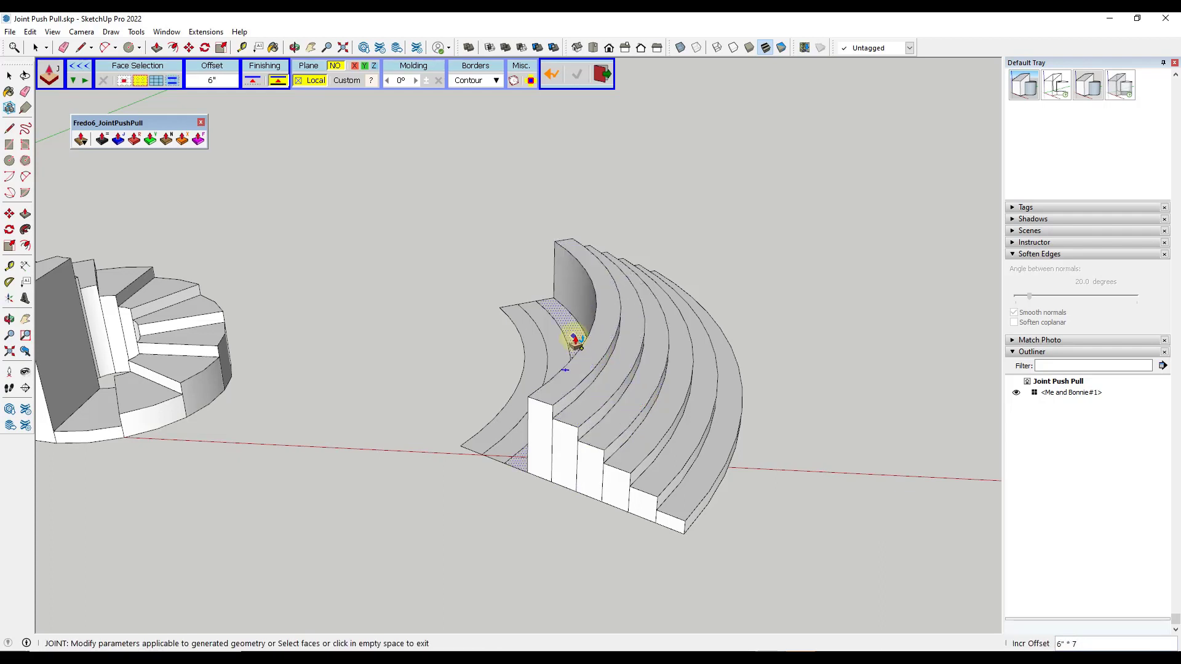
click(570, 336)
click(537, 327)
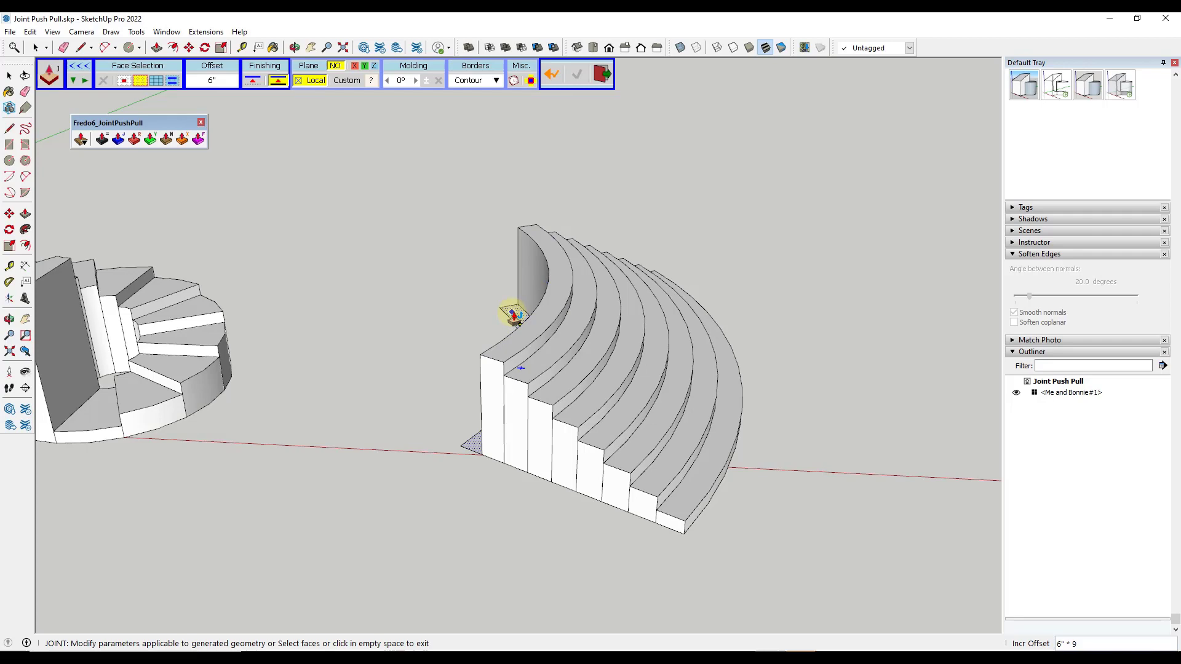
- Orbit around the finished curved staircase and exit Joint Push Pull
middle_drag(522, 342, 556, 426)
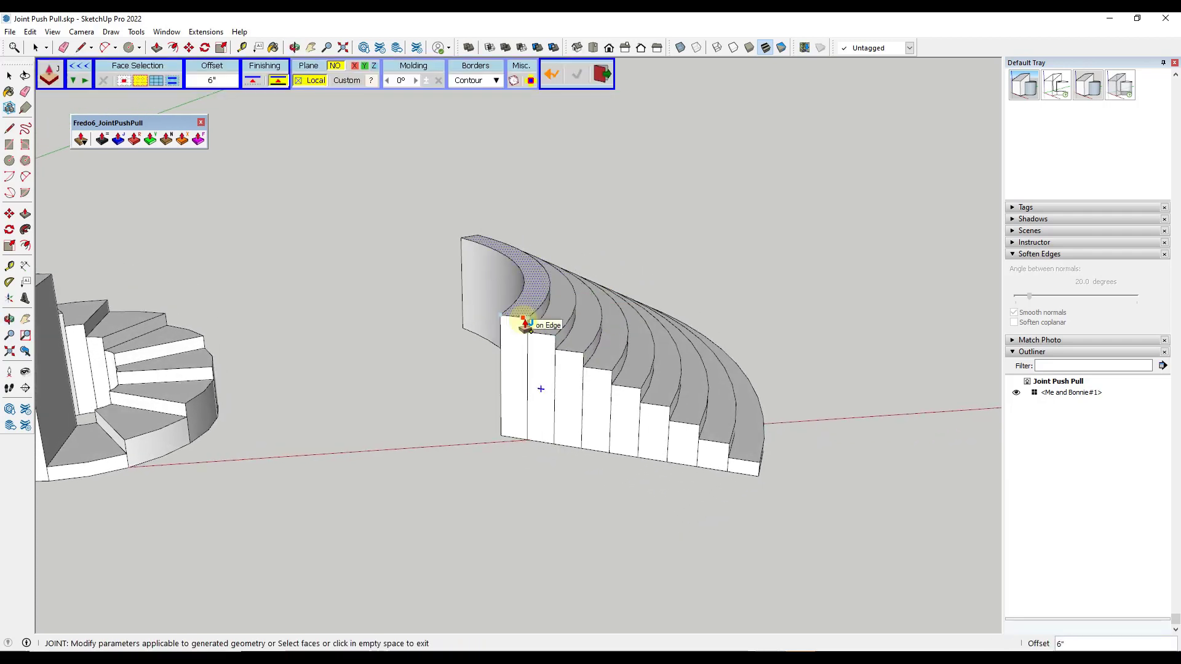
middle_drag(566, 404, 740, 349)
click(702, 282)
scroll(740, 349, up, 3)
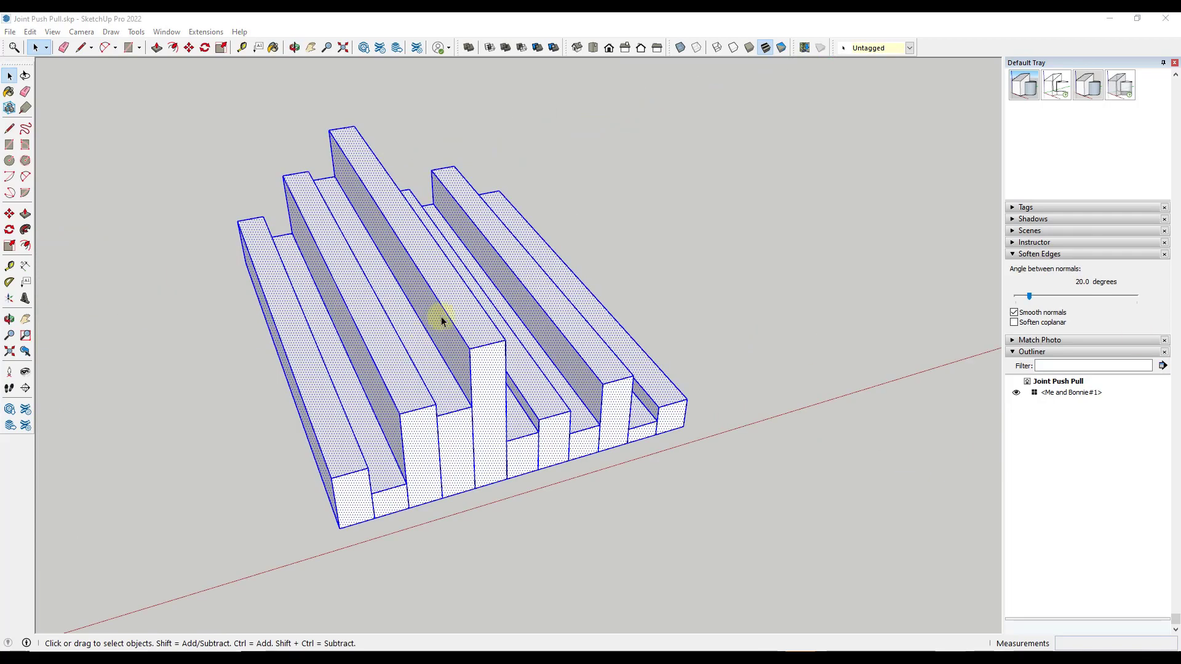
- Push the tallest slab's top face to the target plane with Joint Push Pull
click(666, 307)
middle_drag(665, 307, 560, 392)
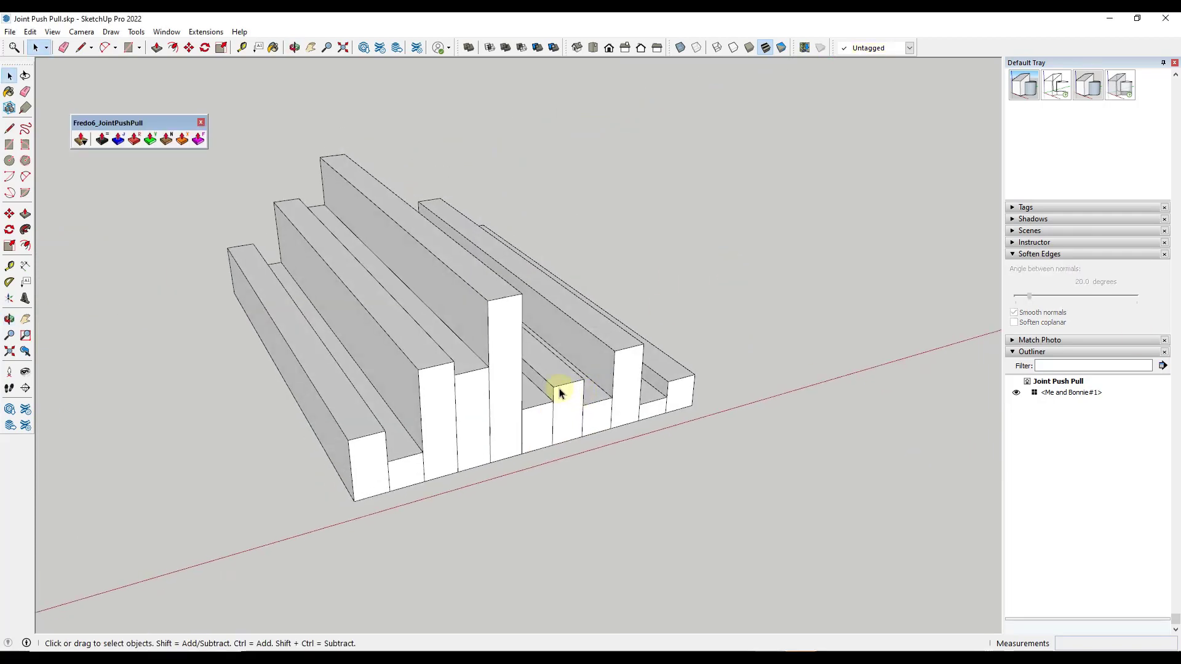
middle_drag(549, 345, 540, 322)
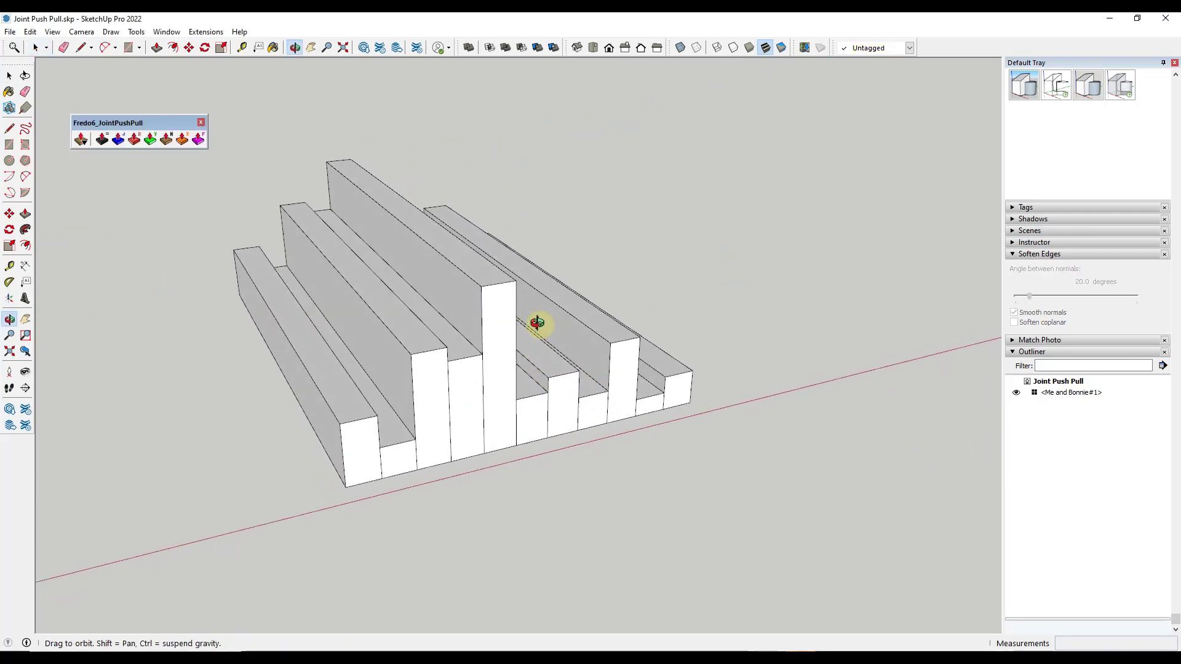
click(117, 140)
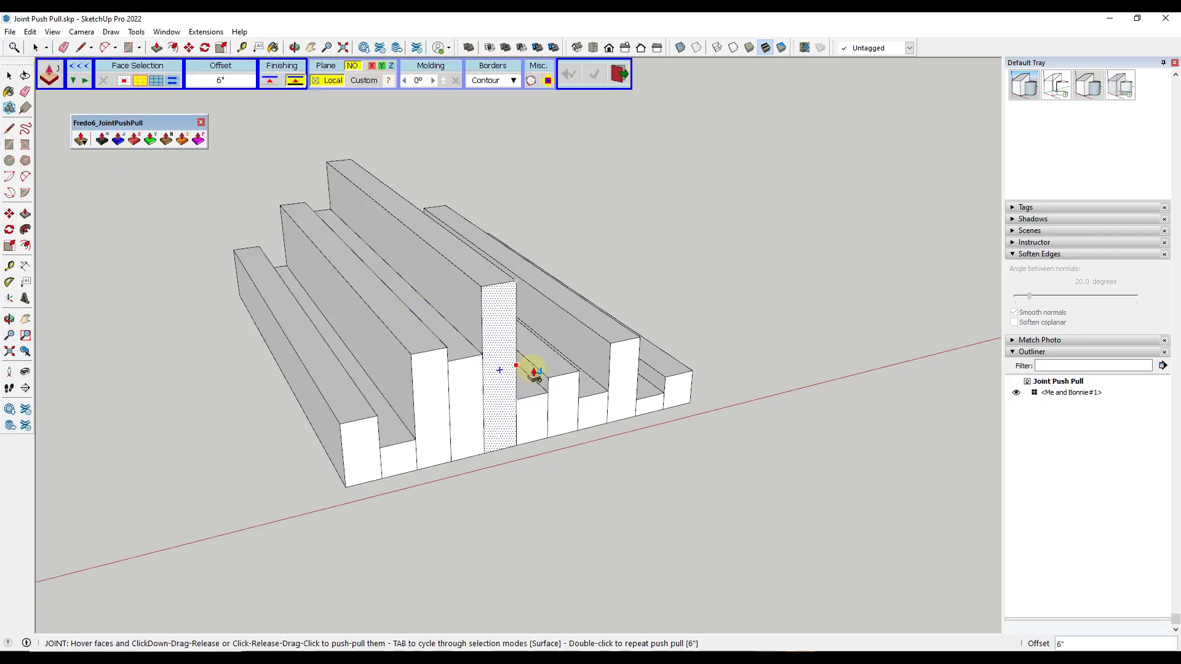
click(614, 339)
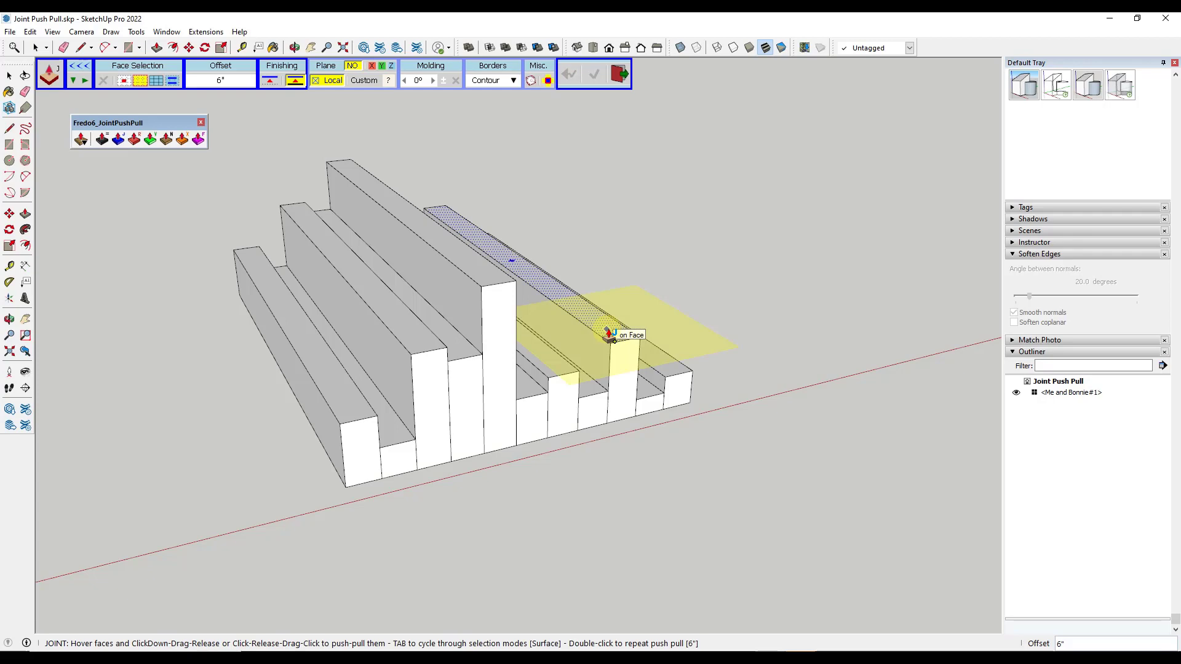
middle_drag(633, 364, 562, 319)
drag(561, 319, 482, 280)
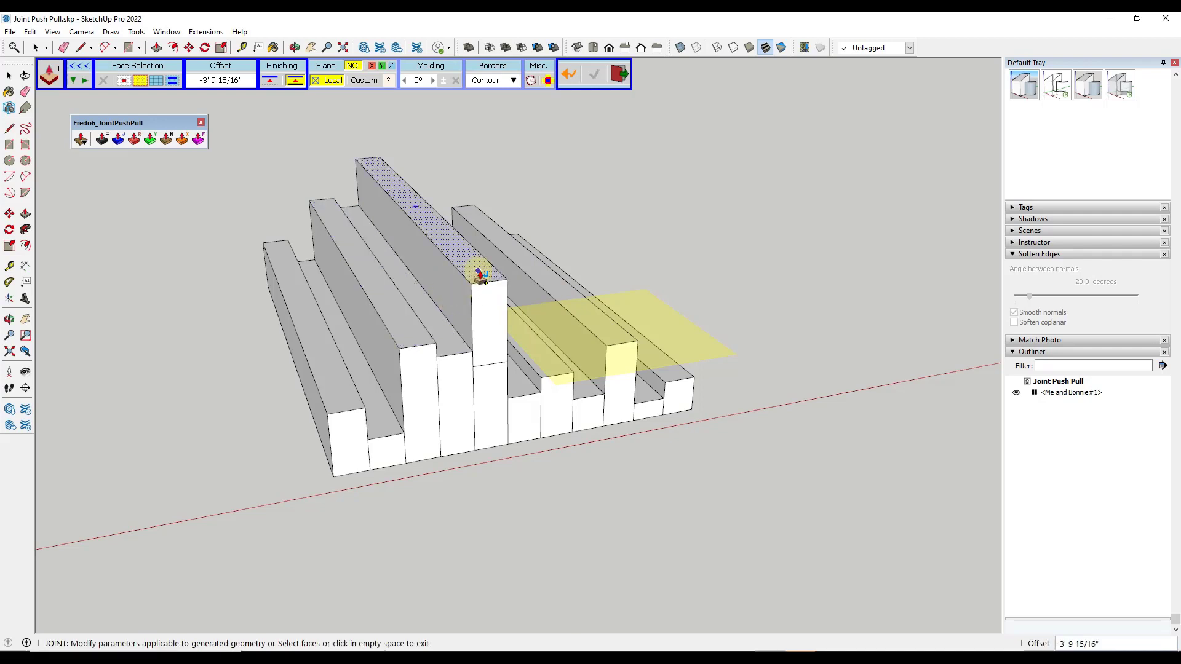
- Change the Finishing option and bring the other slab tops to the same height
click(270, 81)
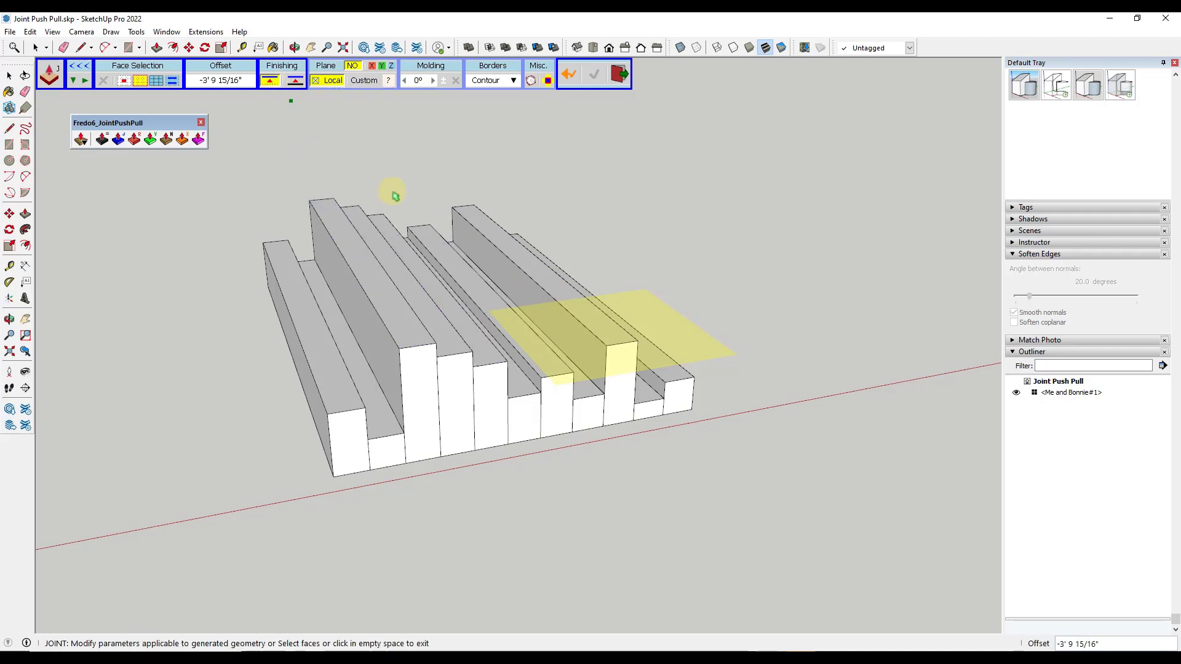
click(422, 340)
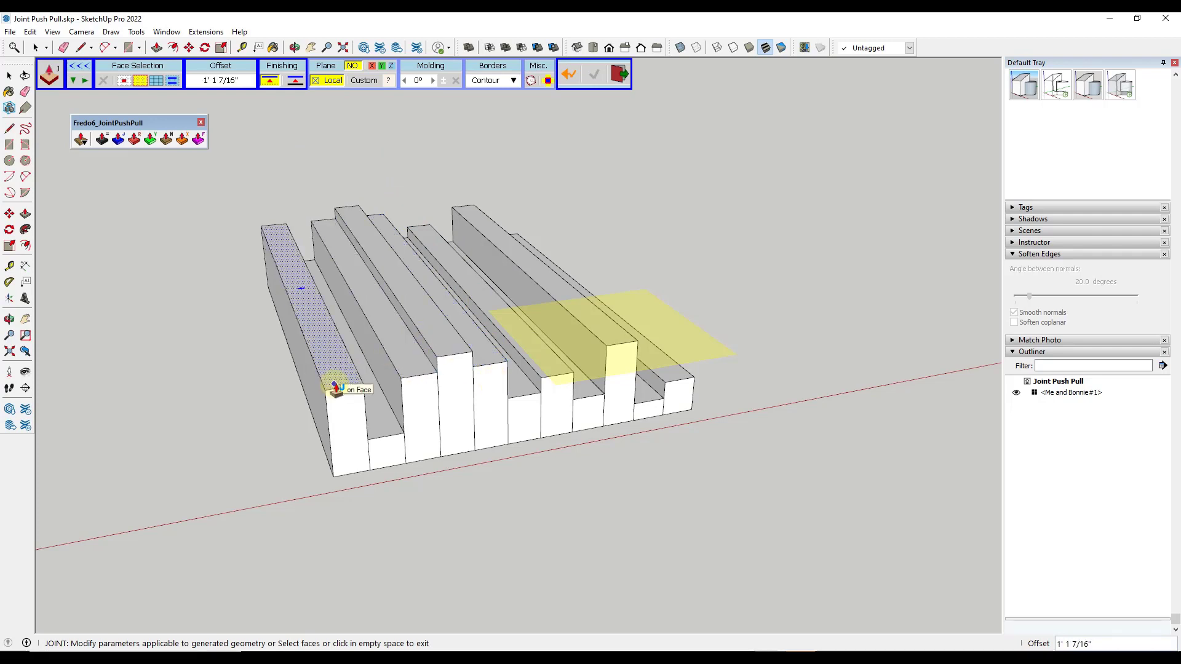
click(441, 348)
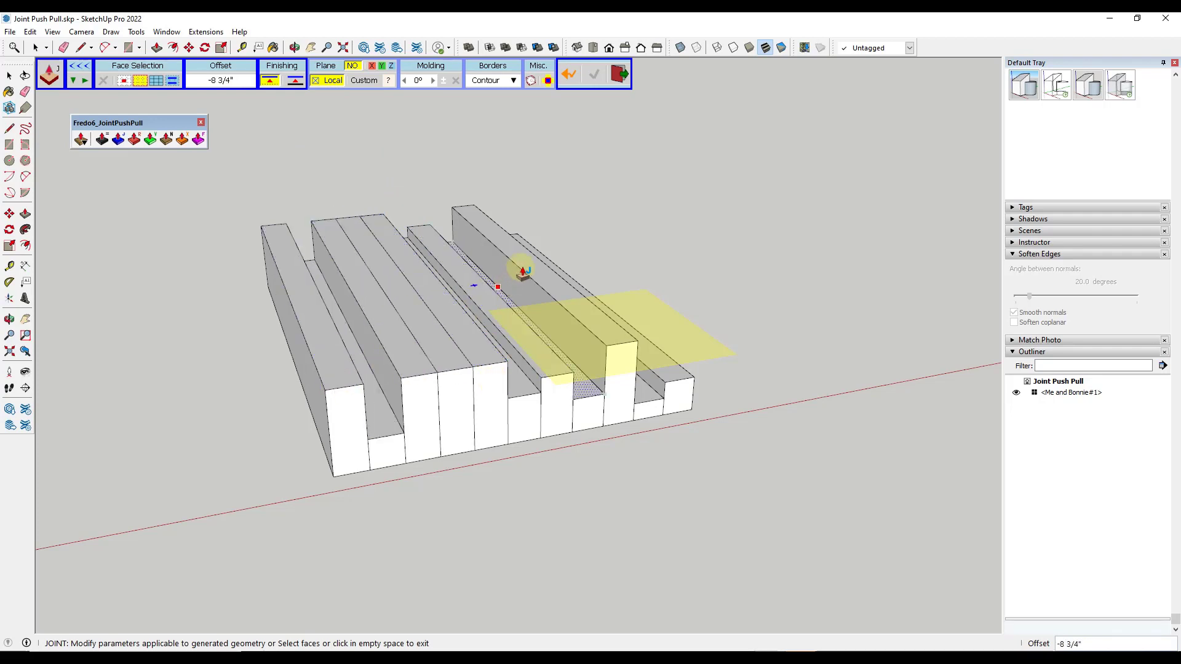
middle_drag(576, 396, 622, 363)
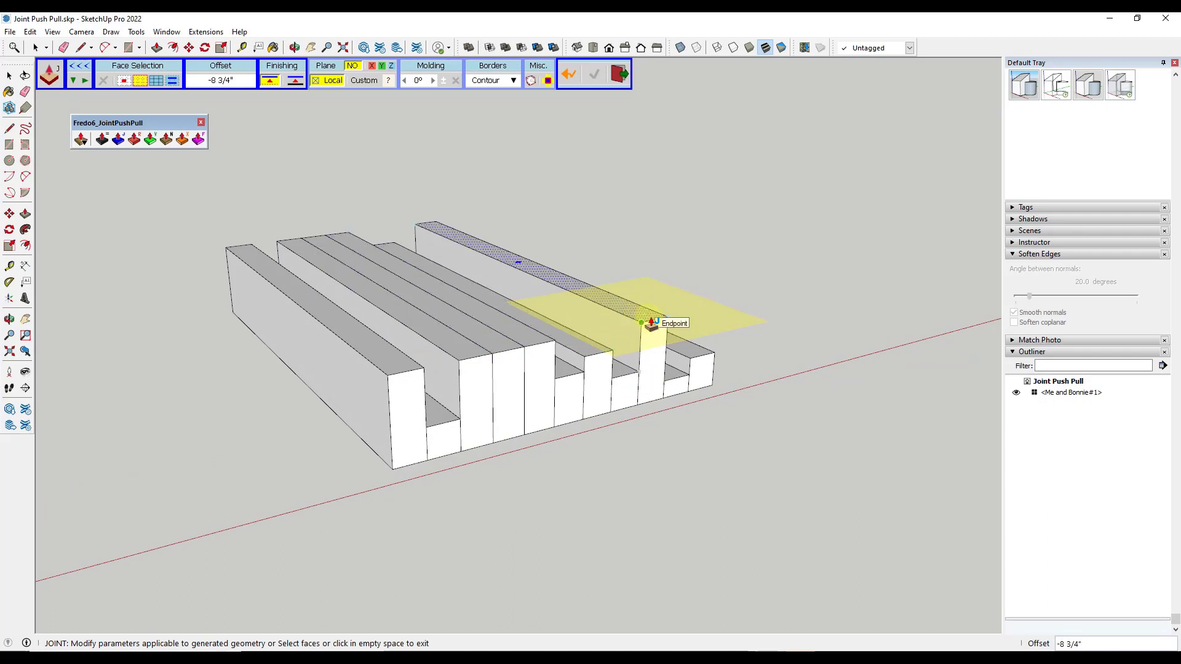
middle_drag(632, 360, 581, 393)
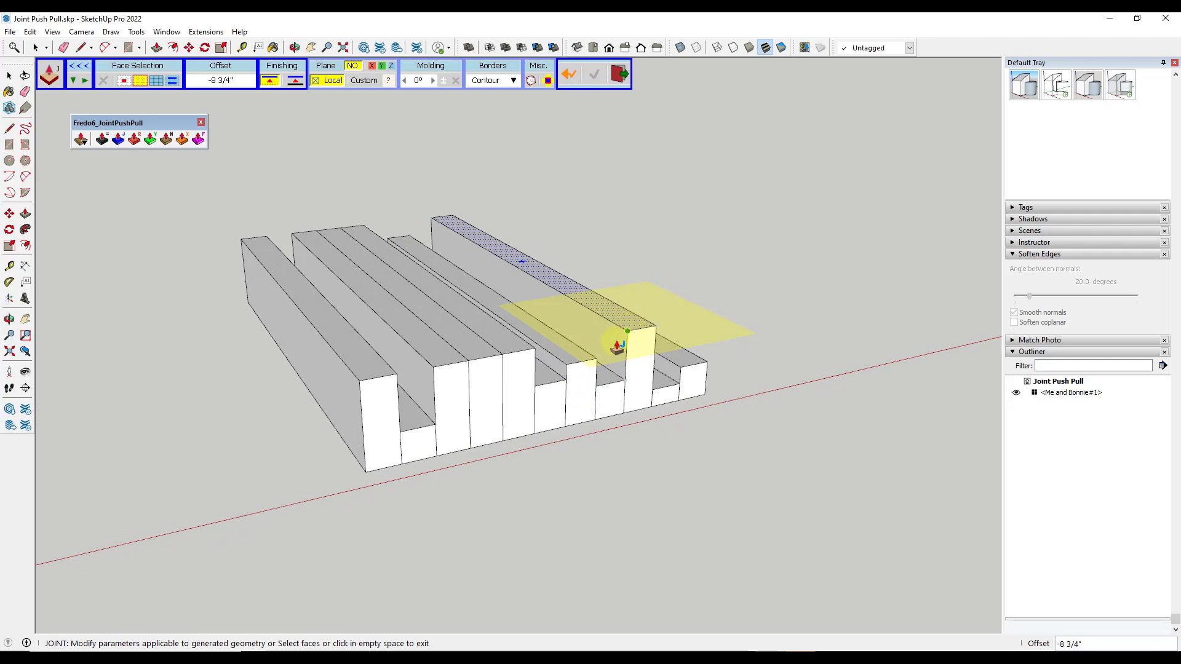
click(567, 339)
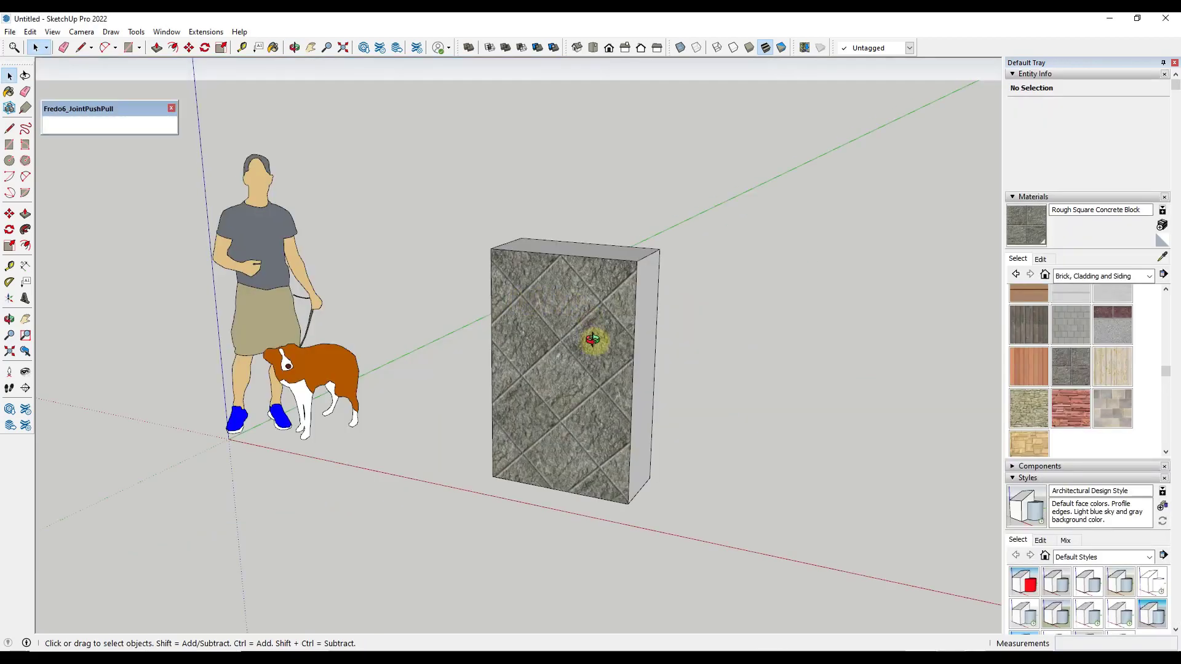
- Pull the concrete block's top up about 1'9 5/16", with the Finishing option keeping the texture
middle_drag(591, 341, 566, 306)
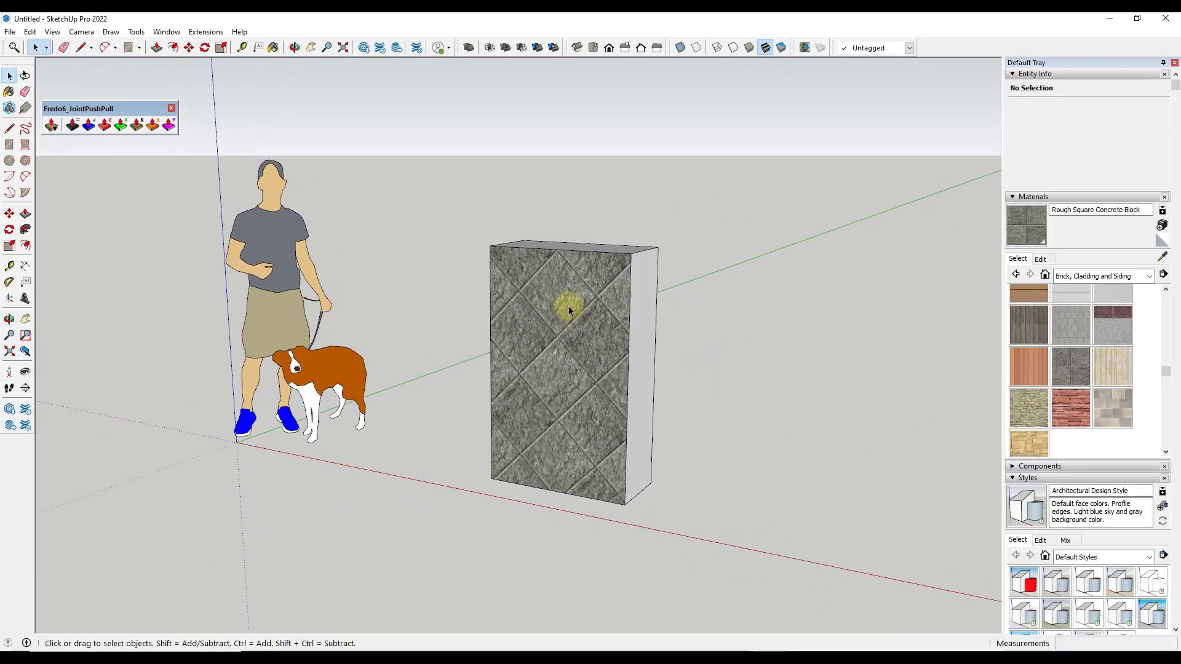
click(89, 128)
click(276, 82)
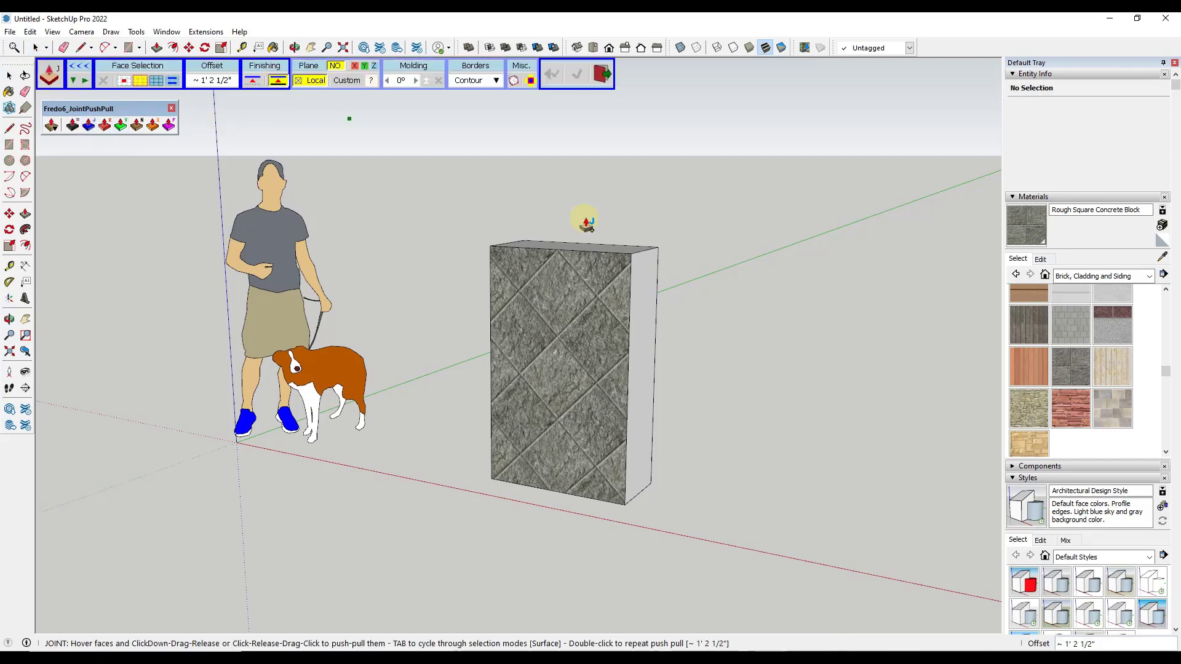
drag(592, 253, 599, 155)
middle_drag(527, 289, 611, 255)
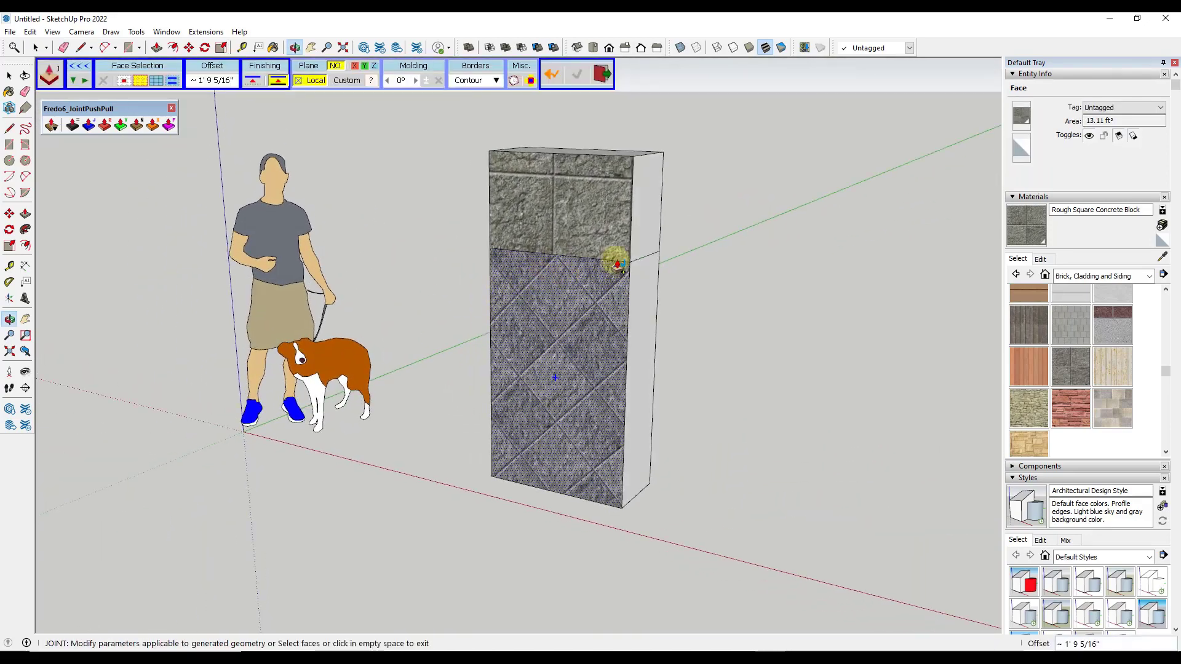
click(569, 197)
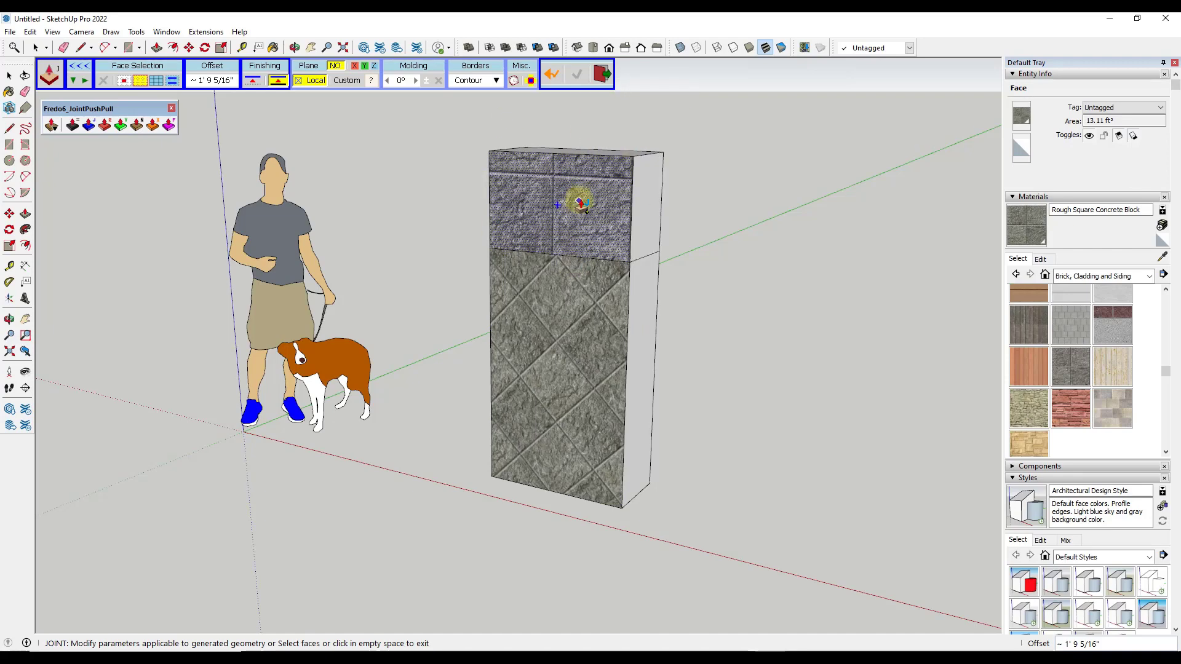
middle_drag(575, 195, 617, 200)
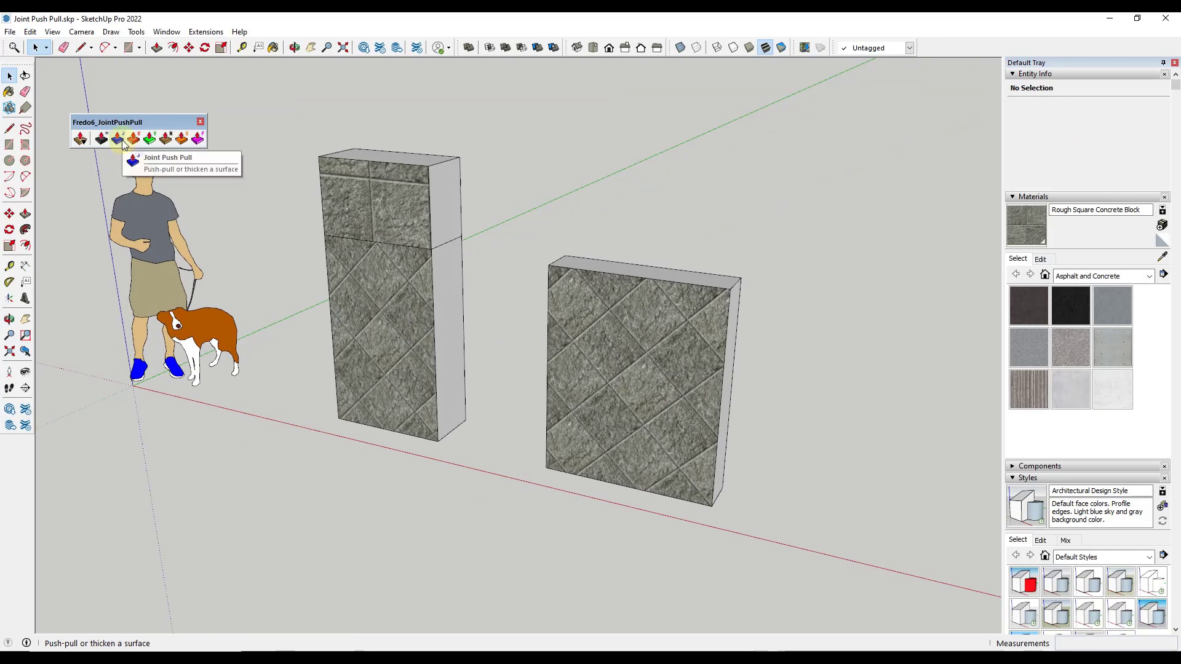
- Raise the right concrete wall about 1'7 3/16" so its tile texture continues seamlessly
click(122, 139)
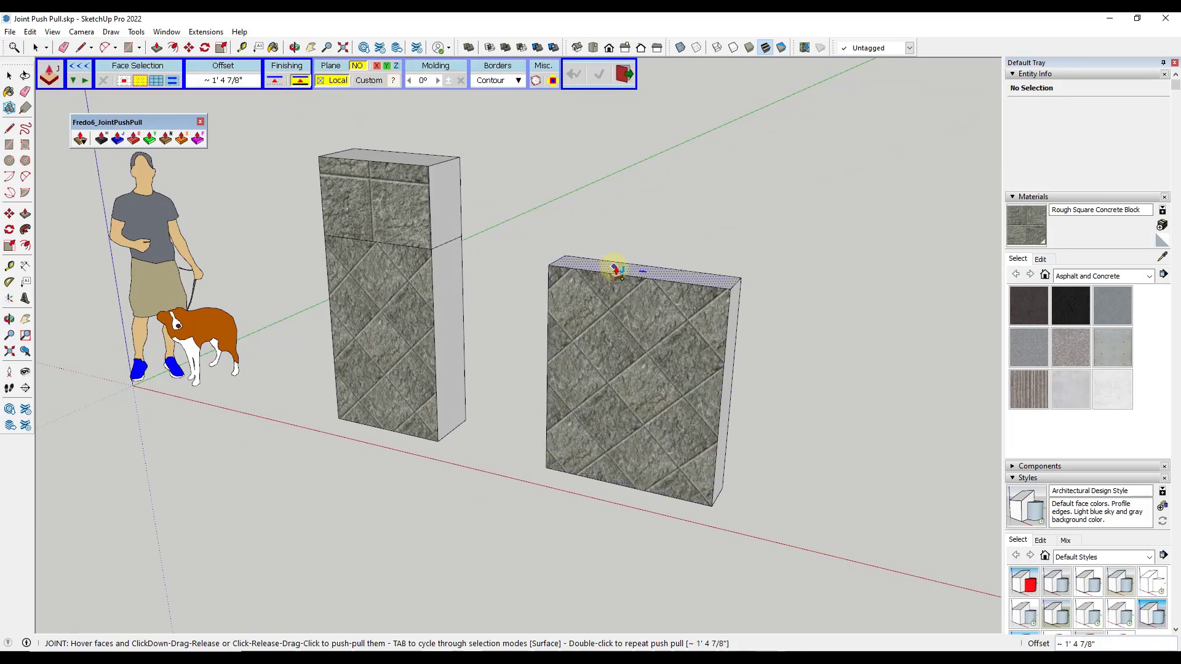
drag(613, 265, 566, 190)
middle_drag(769, 277, 821, 216)
click(821, 217)
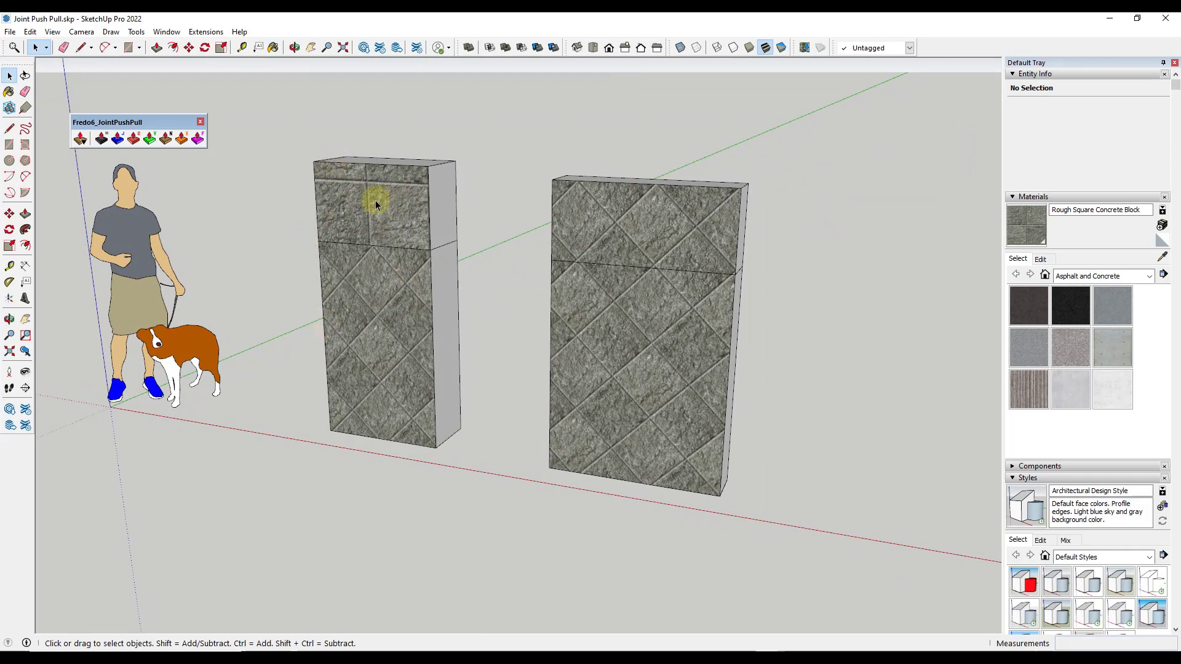
middle_drag(681, 261, 678, 286)
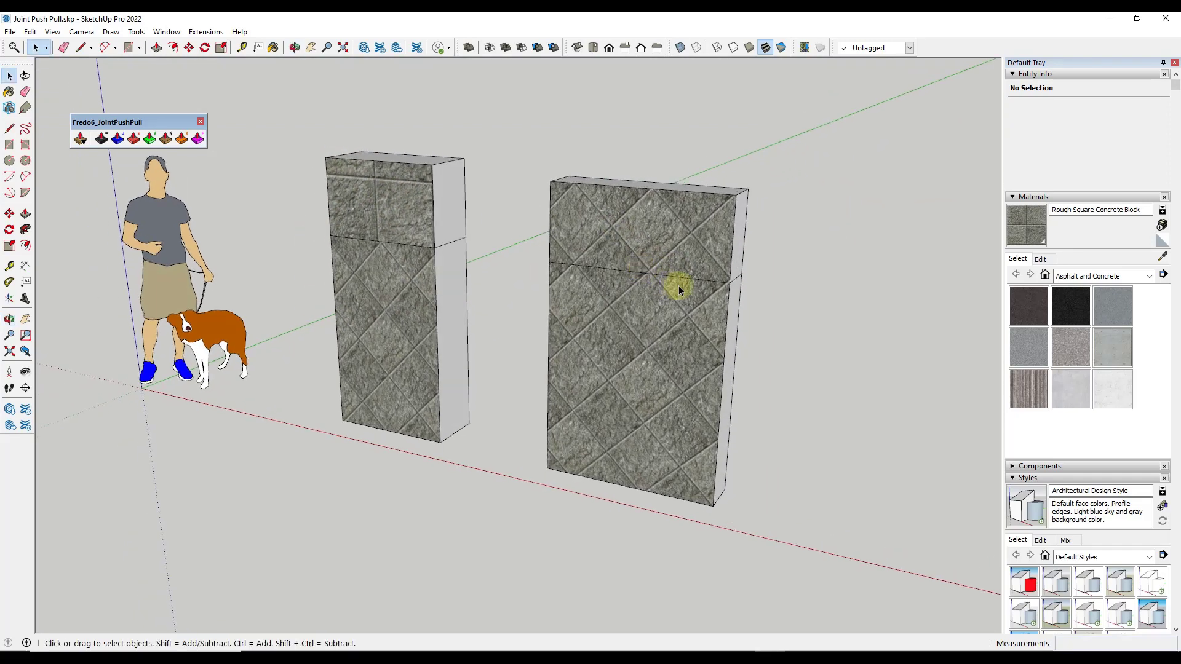